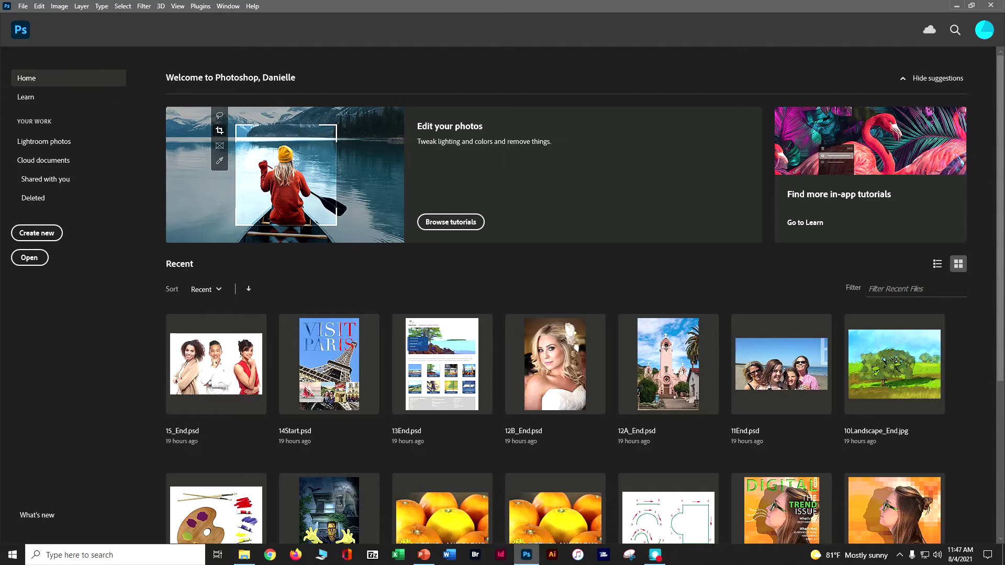
Open 01Start.psd from the Lesson01 folder inside photoshopcc2021_cib.
click(23, 6)
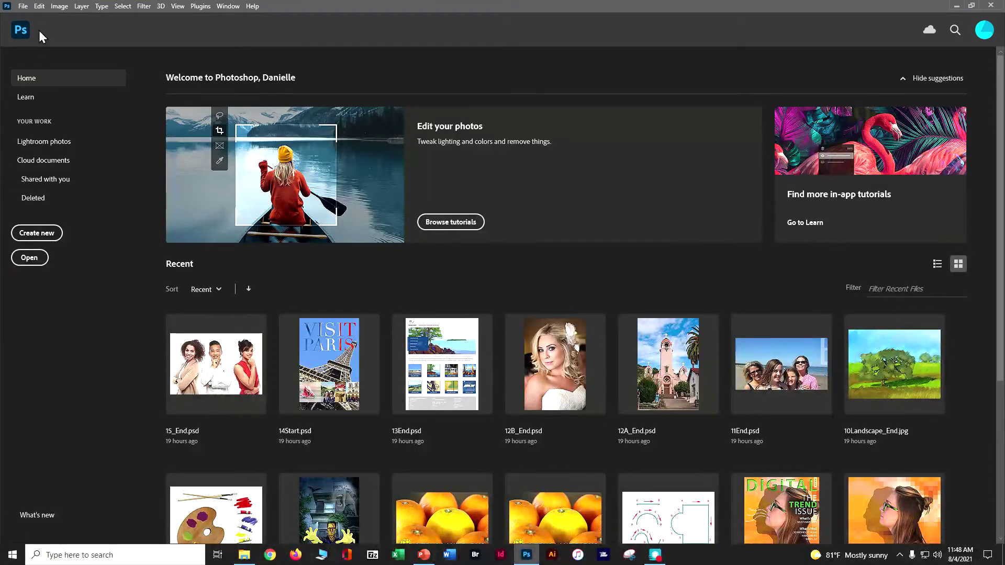
click(24, 7)
click(35, 27)
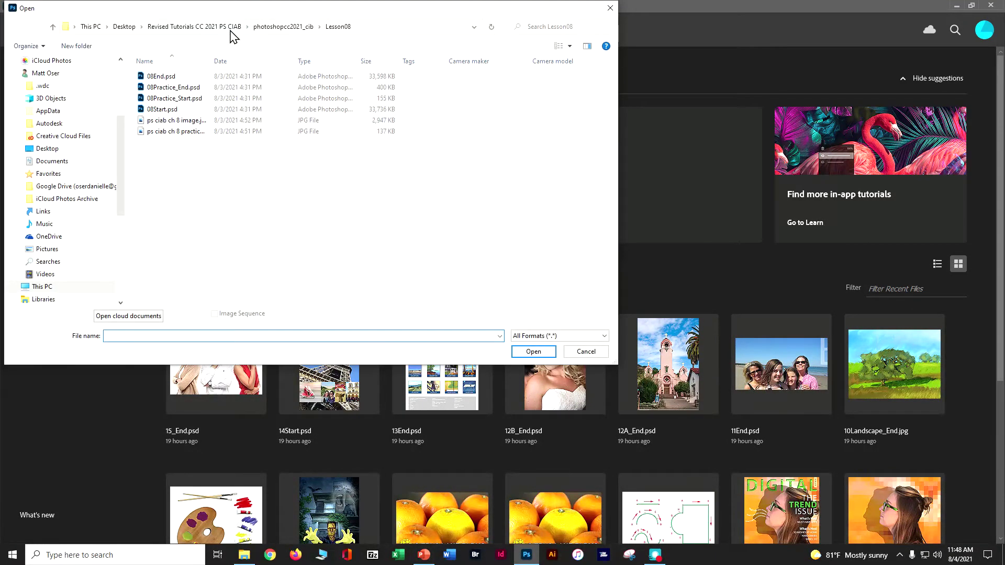
click(218, 31)
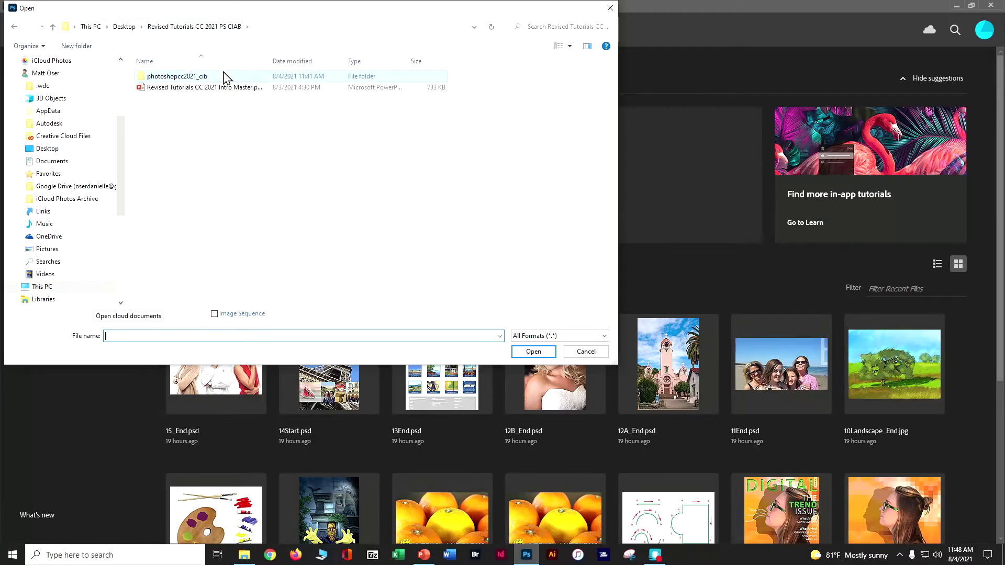
double_click(202, 78)
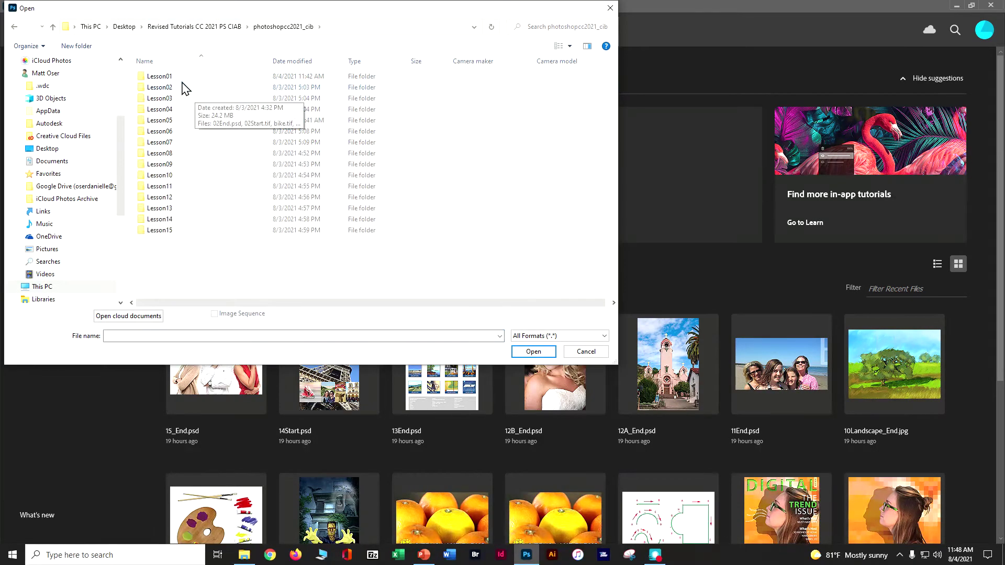
double_click(182, 78)
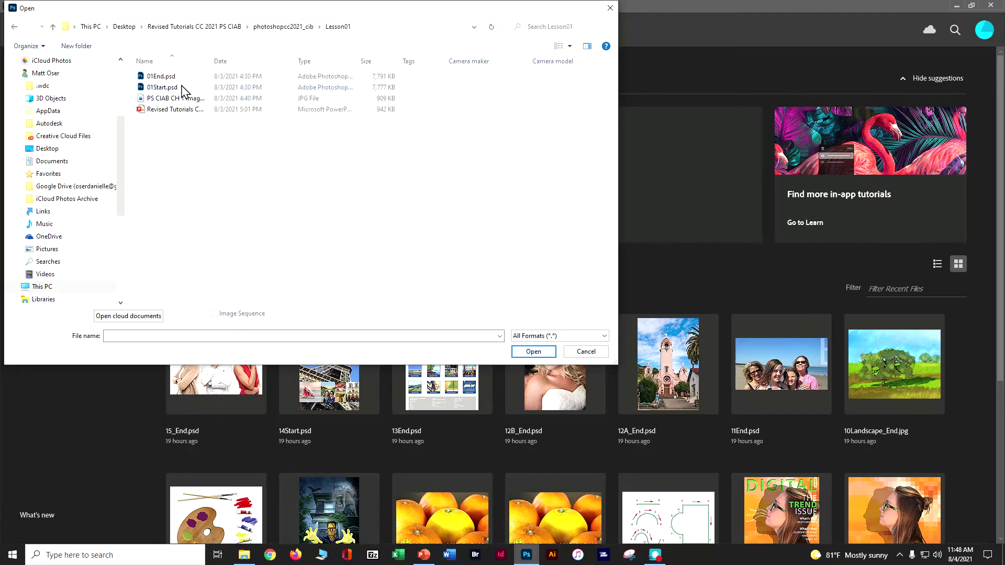
double_click(183, 89)
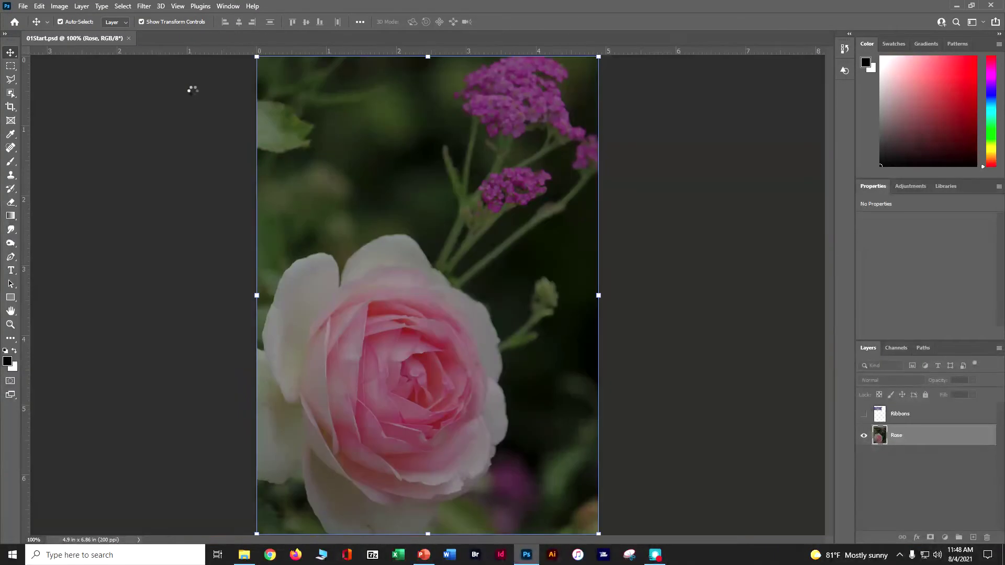
Open the finished sample file 01End.psd from the same Lesson01 folder.
click(23, 6)
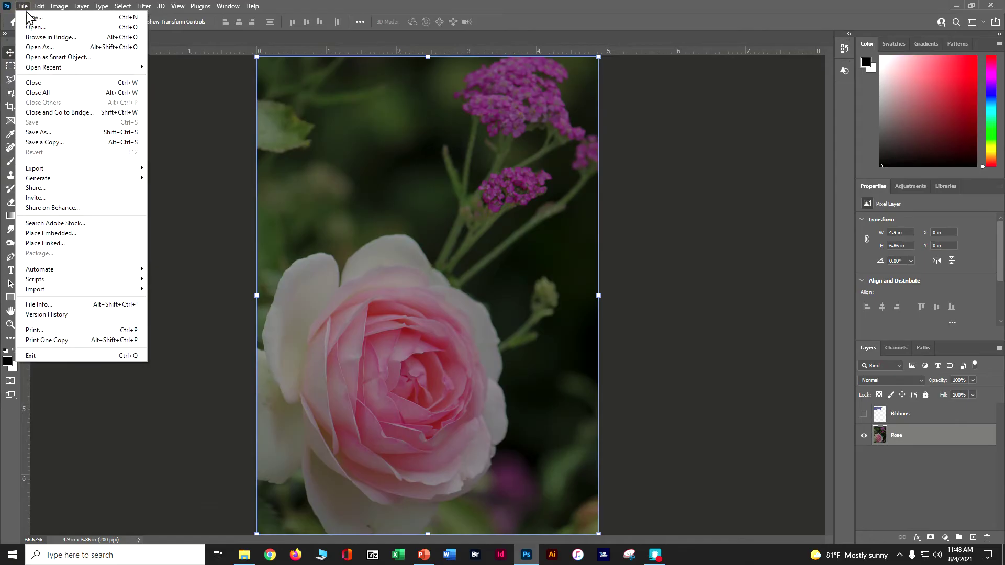
click(35, 27)
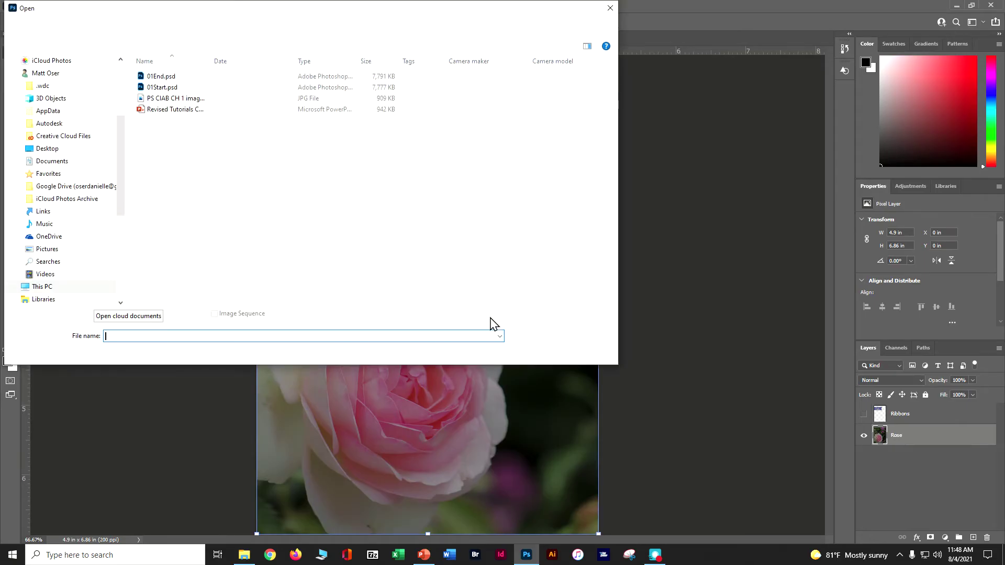
click(162, 87)
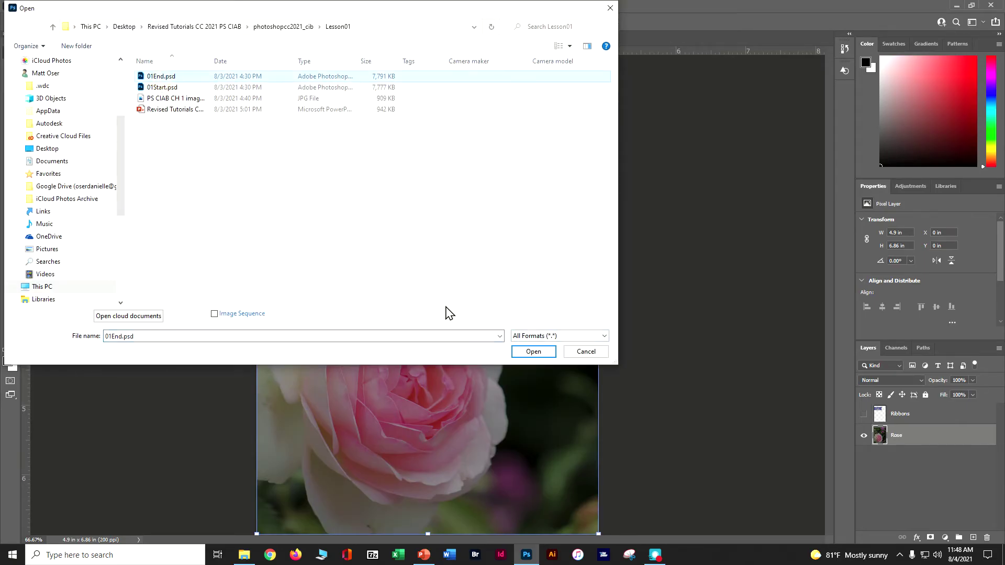
click(534, 351)
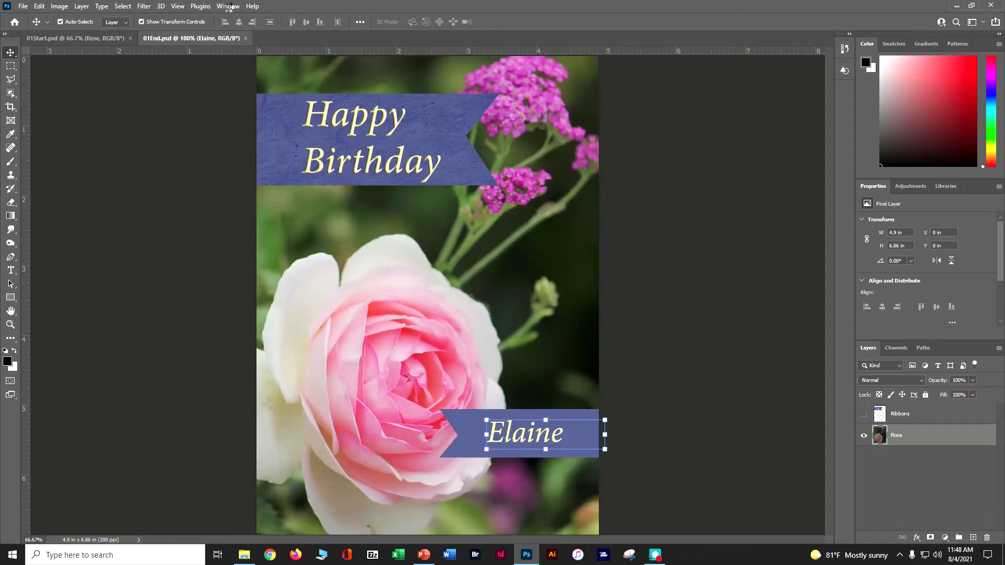
Compare 01End.psd and 01Start.psd side by side in a 2-up vertical arrangement and return both documents to tabs in one group.
click(228, 6)
mouse_move(238, 30)
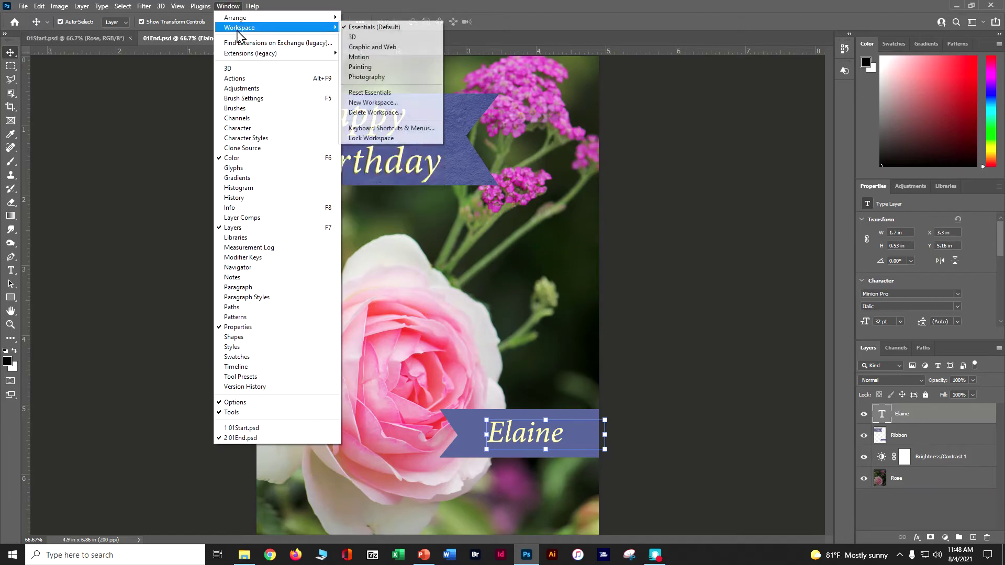
mouse_move(308, 21)
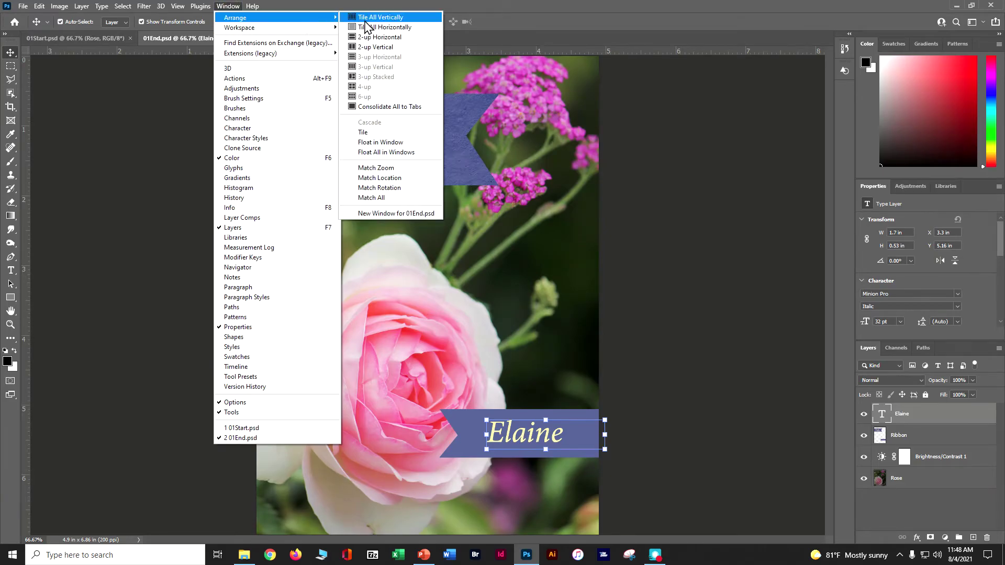
click(390, 47)
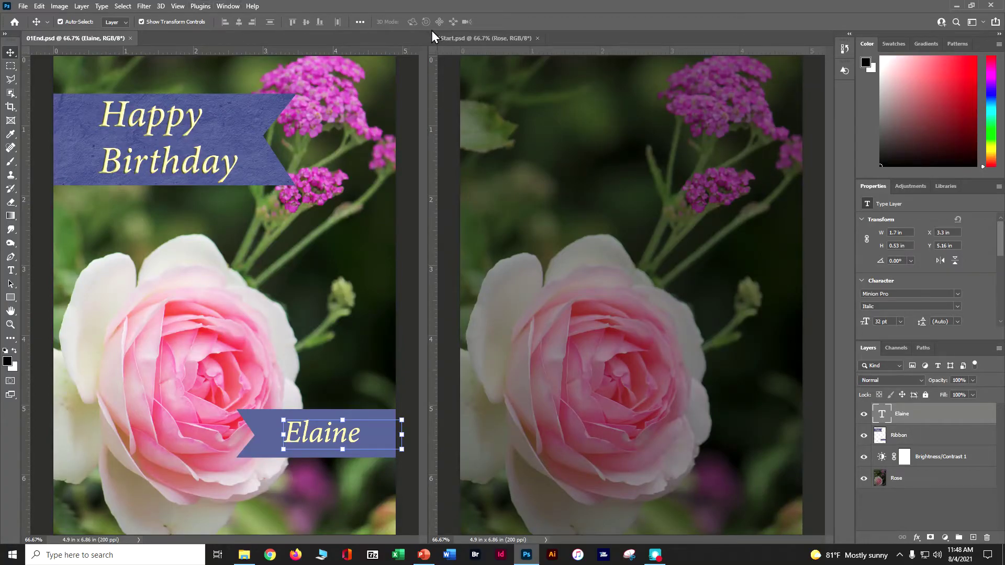
drag(460, 35, 203, 39)
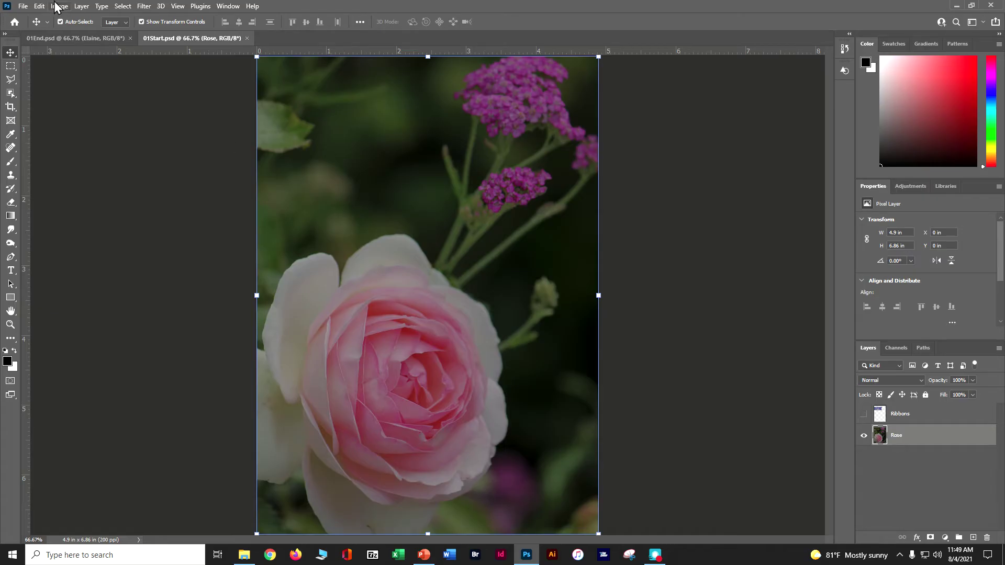
Save 01Start.psd as a Photoshop copy named with the author's name followed by "_ps ciab ch 1", keeping Maximize Compatibility on.
click(21, 6)
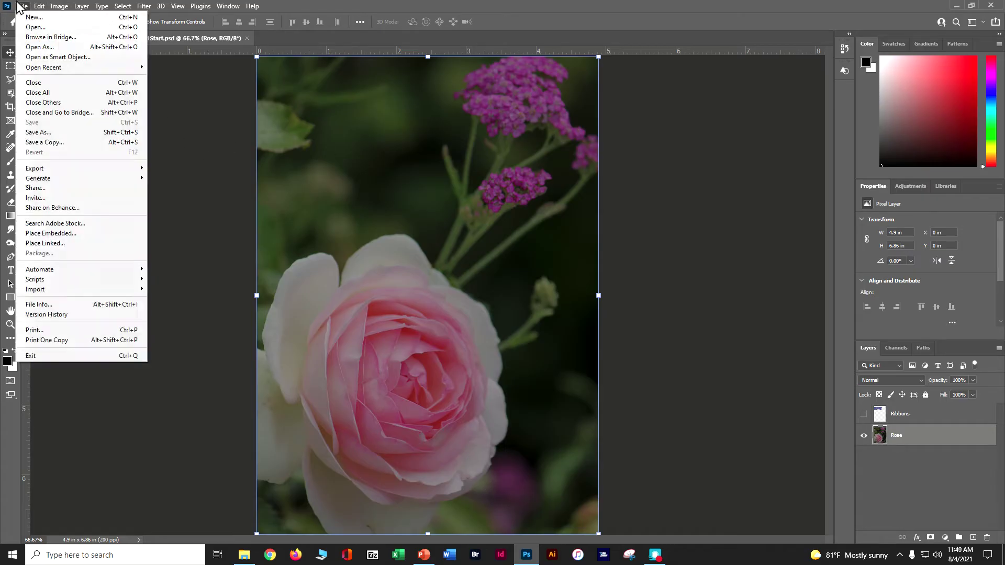
click(79, 133)
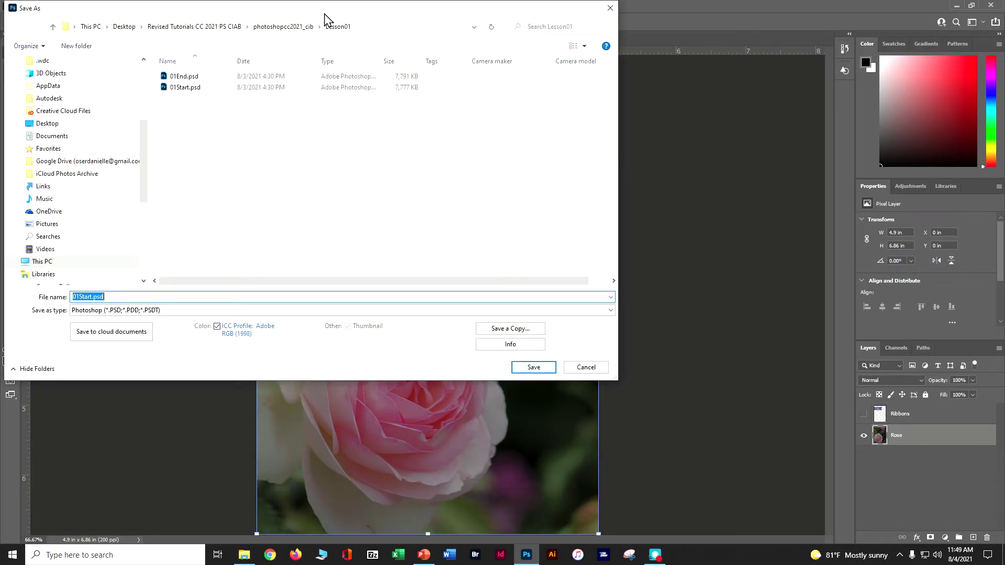
text(doser_ps ciab ch 1)
click(523, 366)
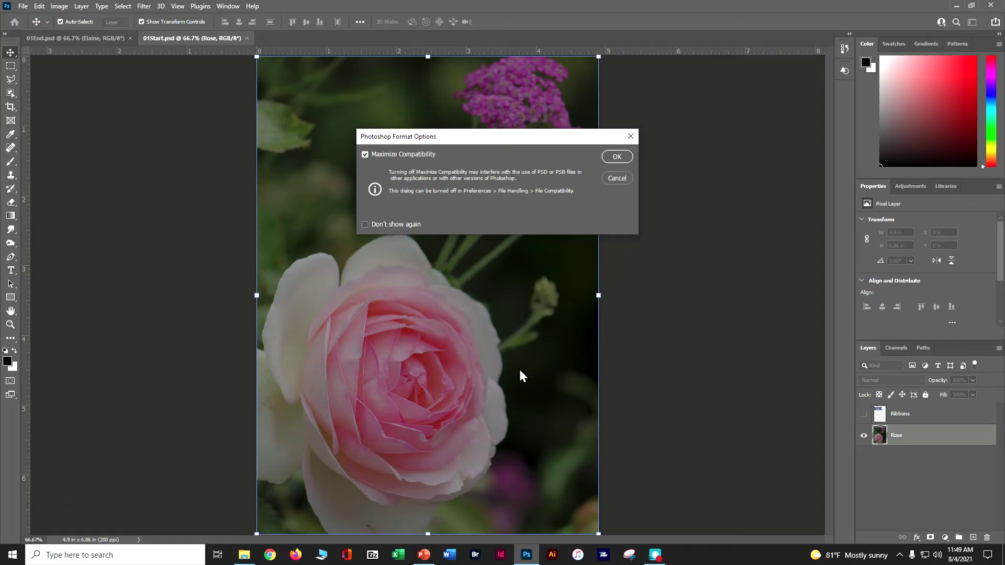
click(616, 160)
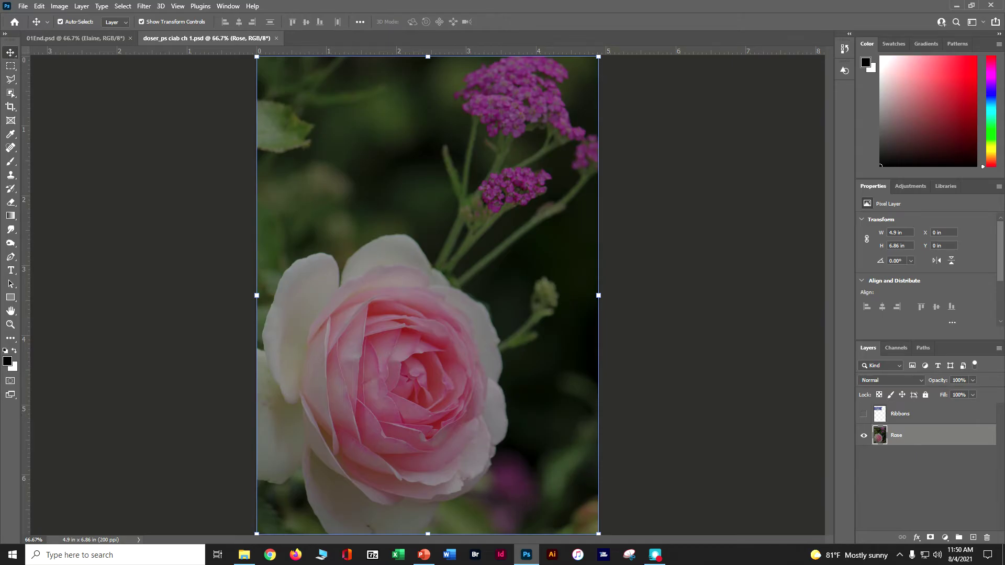
Toggle the toolbox between two-column and single-column layouts, ending with the single column.
click(5, 35)
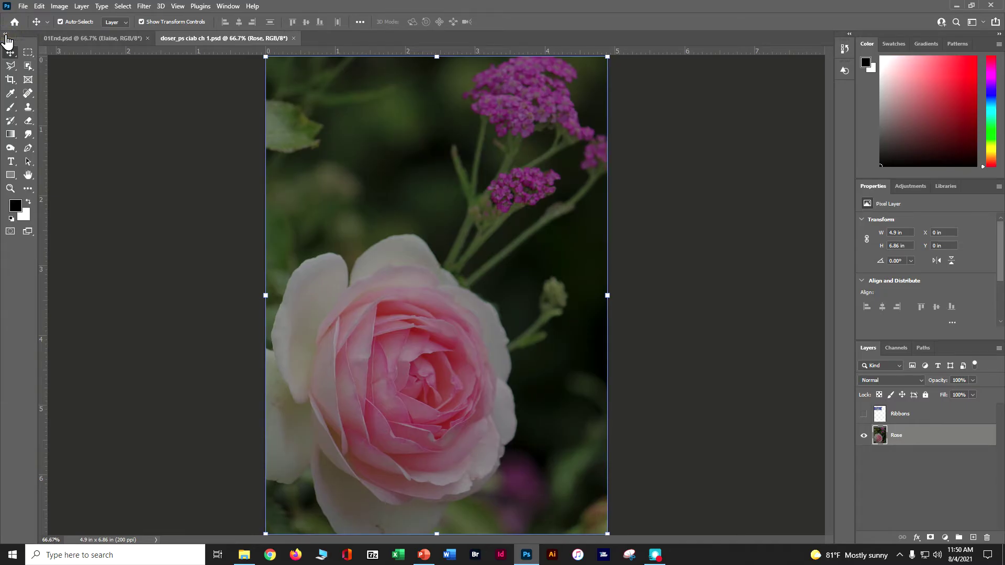
click(6, 35)
click(6, 35)
click(6, 35)
click(6, 35)
click(5, 36)
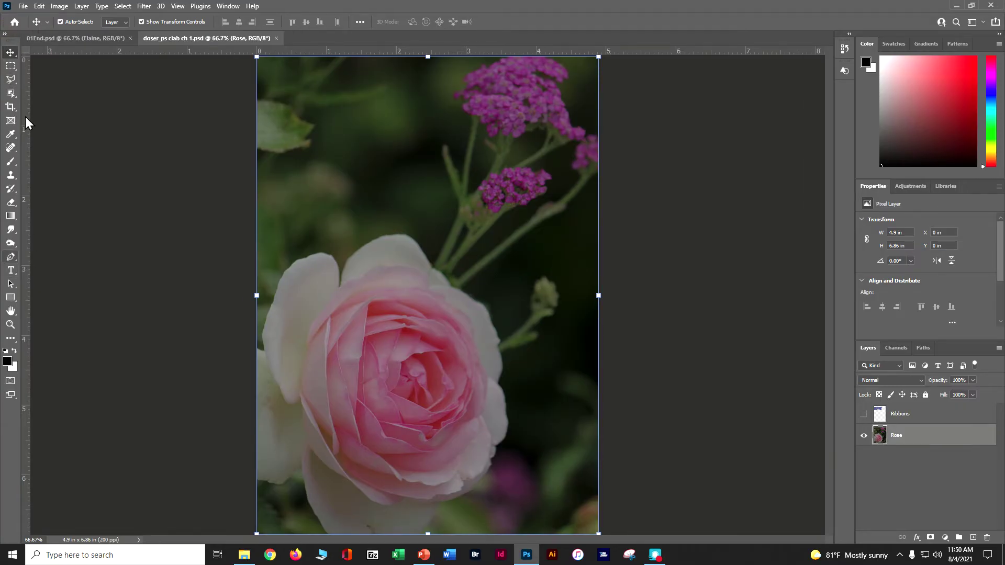
Expand and collapse the History and Shapes dock, and reduce the main panel dock to icons and restore it to full size.
click(850, 33)
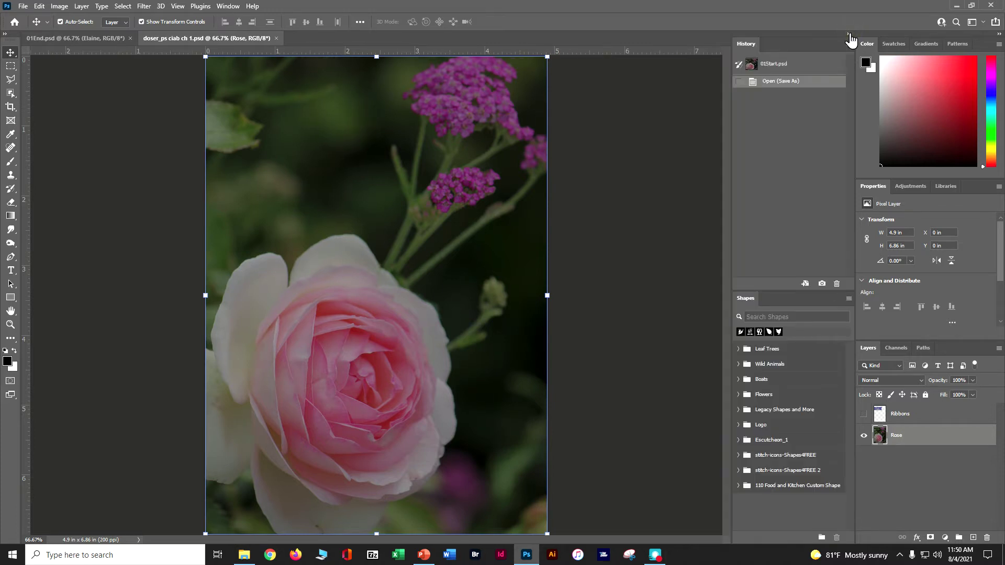
click(850, 34)
click(998, 34)
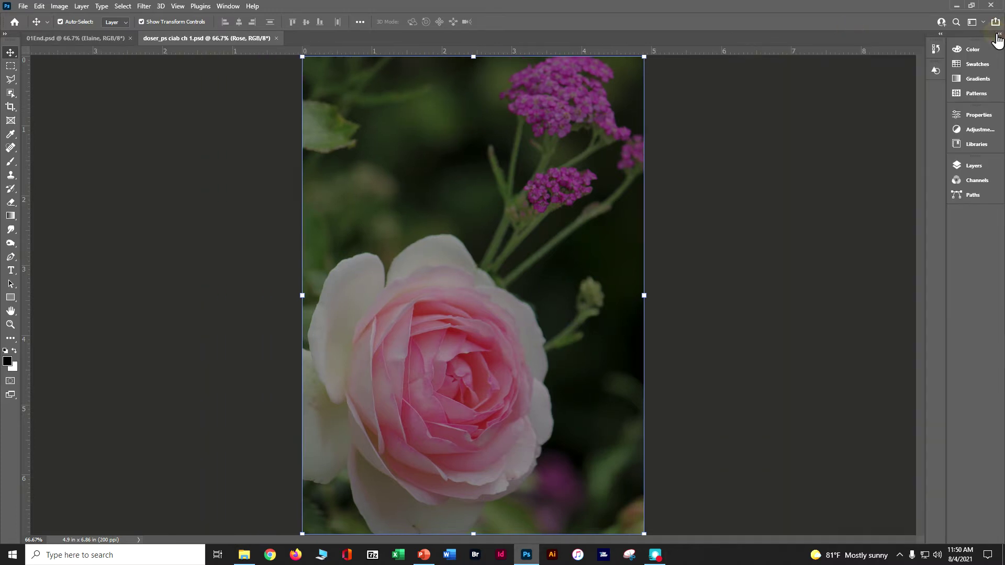
click(998, 35)
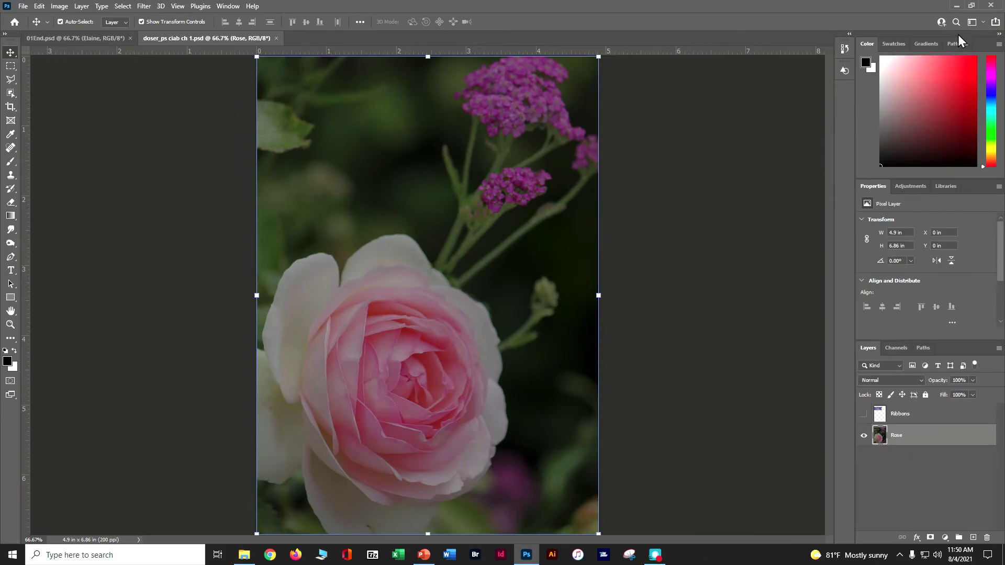
click(999, 34)
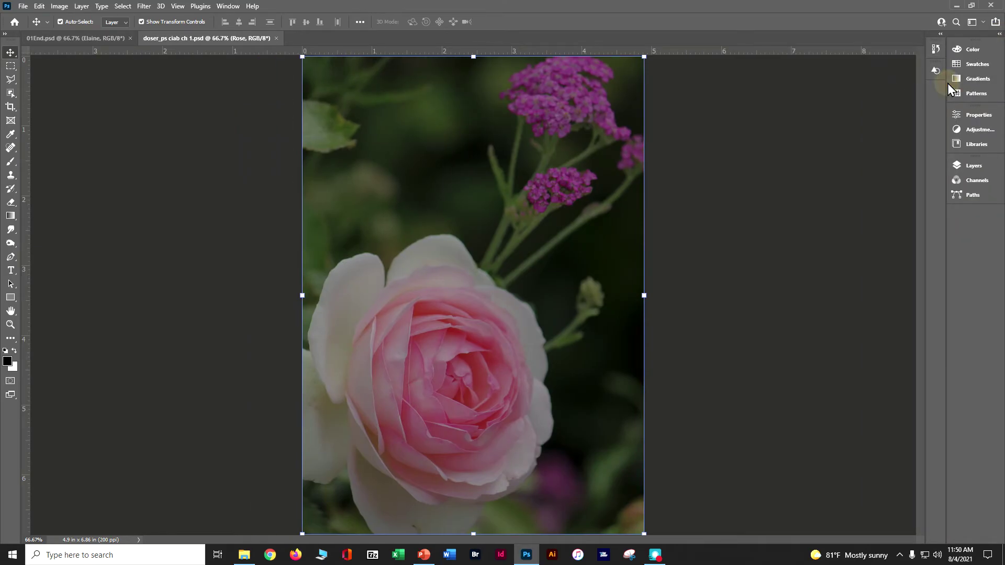
mouse_move(944, 83)
mouse_down()
mouse_move(988, 80)
mouse_move(941, 79)
mouse_up()
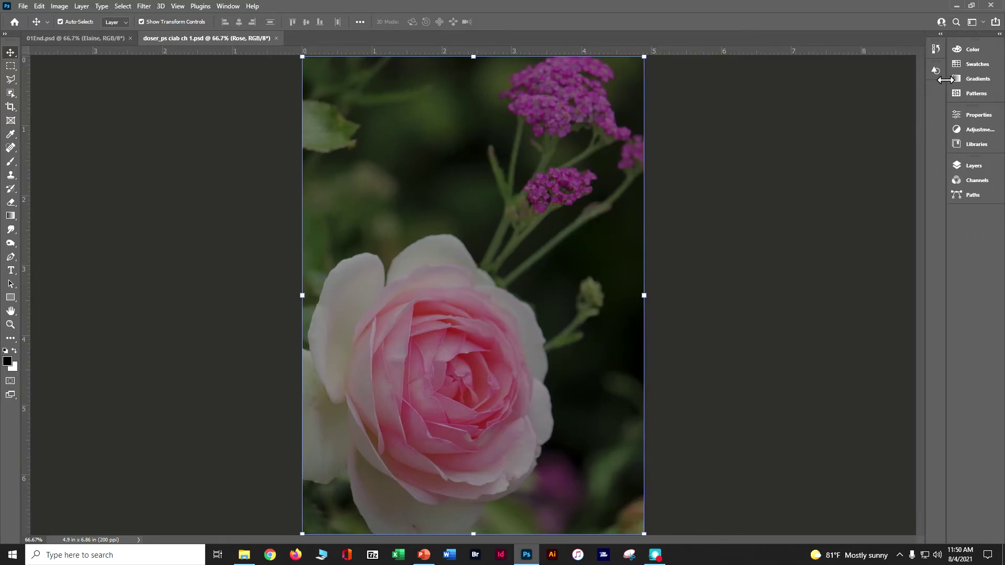
click(999, 34)
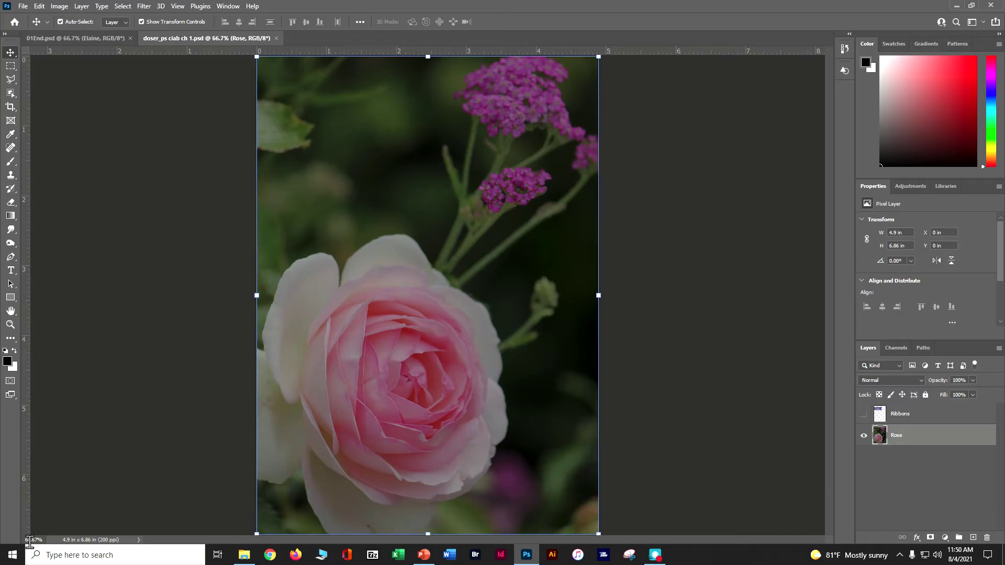
View the rose image at 100% magnification.
click(226, 6)
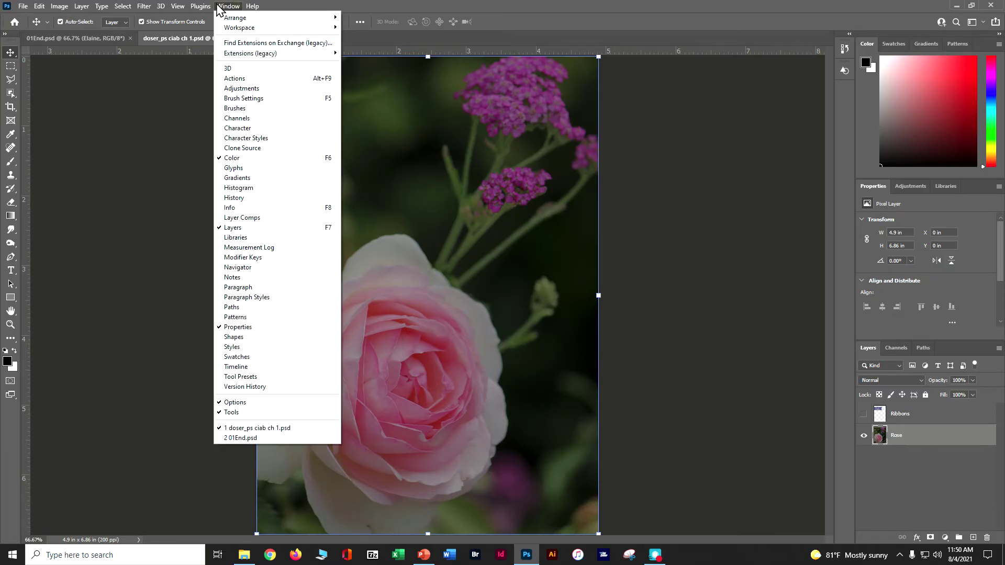
mouse_move(183, 6)
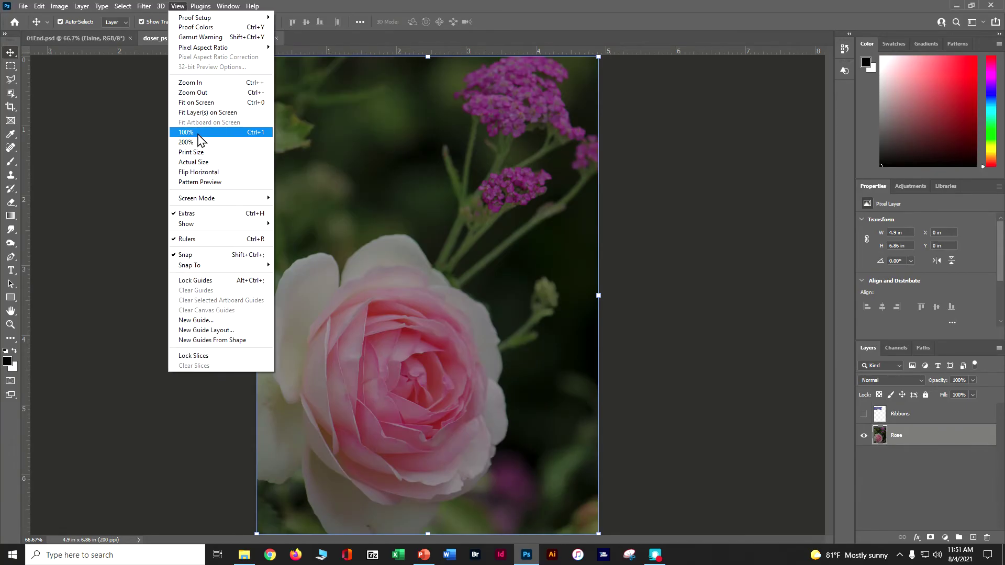
click(199, 135)
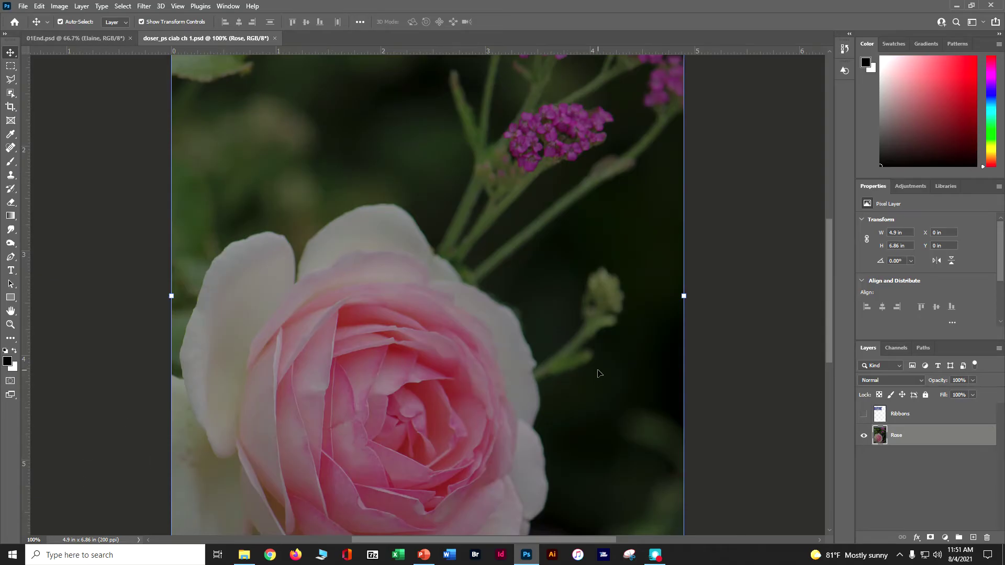
scroll(600, 373, down, 2)
scroll(600, 373, up, 2)
Set the document's status information to show Document Sizes and check the other available display options.
click(139, 539)
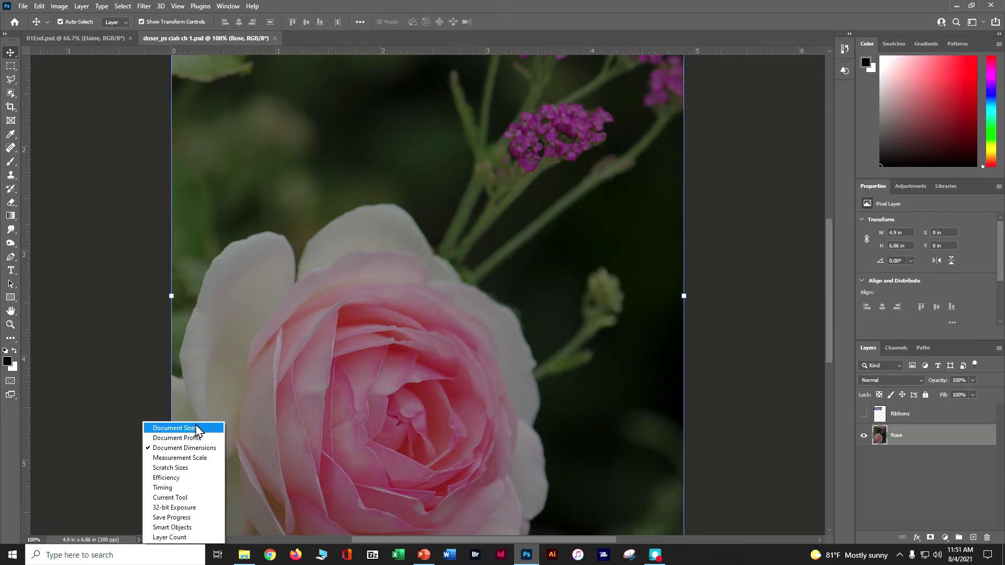
click(197, 428)
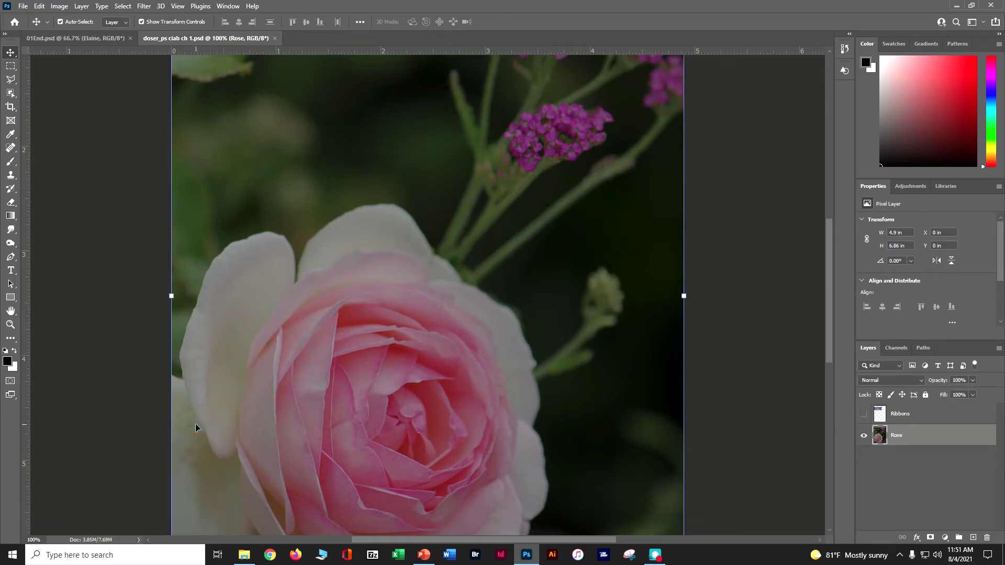
click(139, 540)
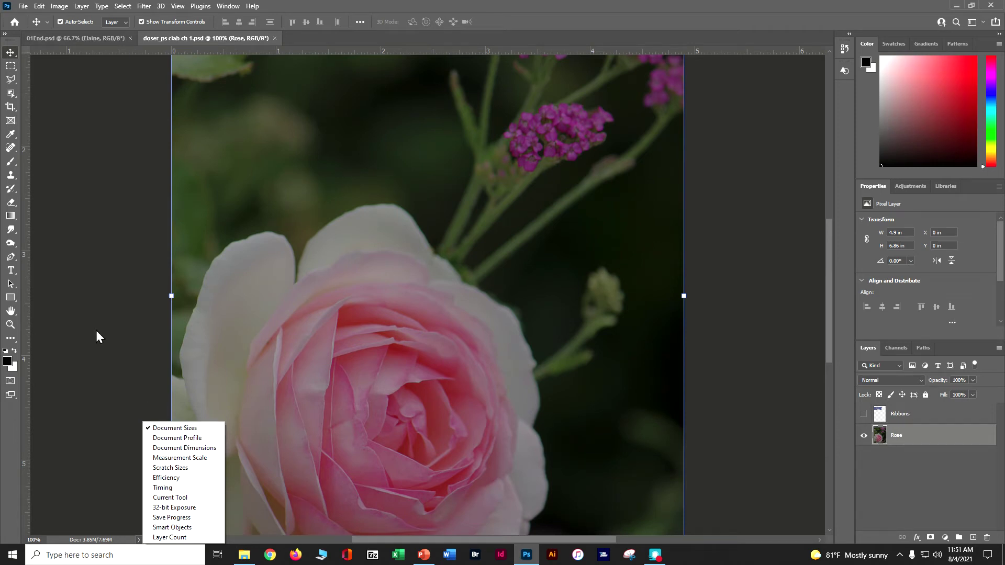
click(72, 401)
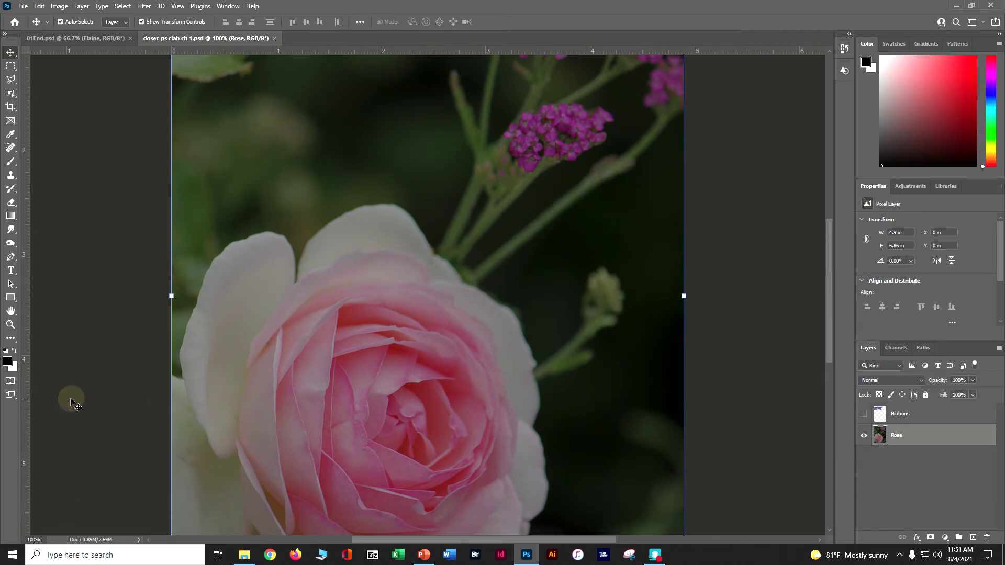
Zoom the rose image out to 50% and activate the Zoom tool.
key(ctrl+minus)
key(ctrl+minus)
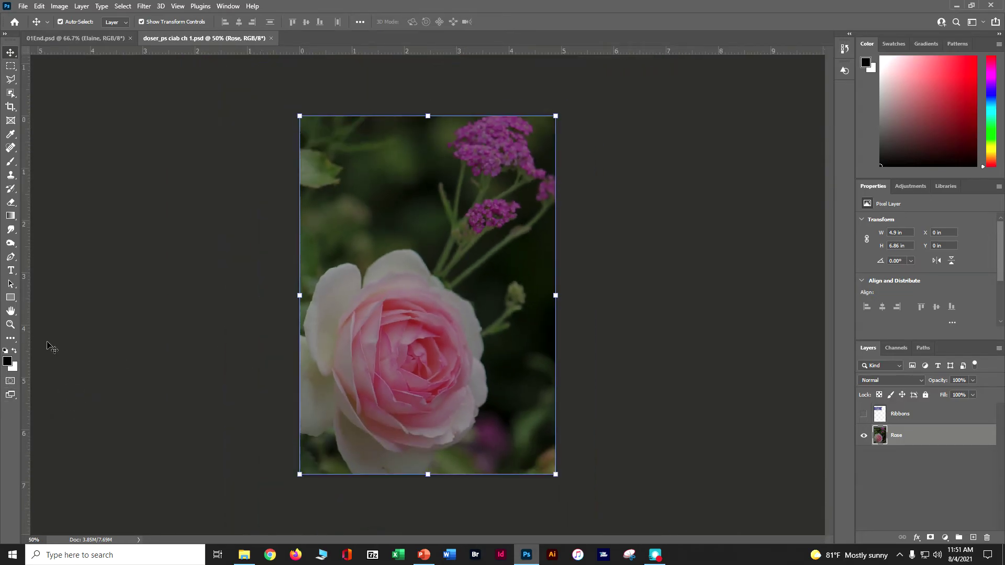
click(10, 325)
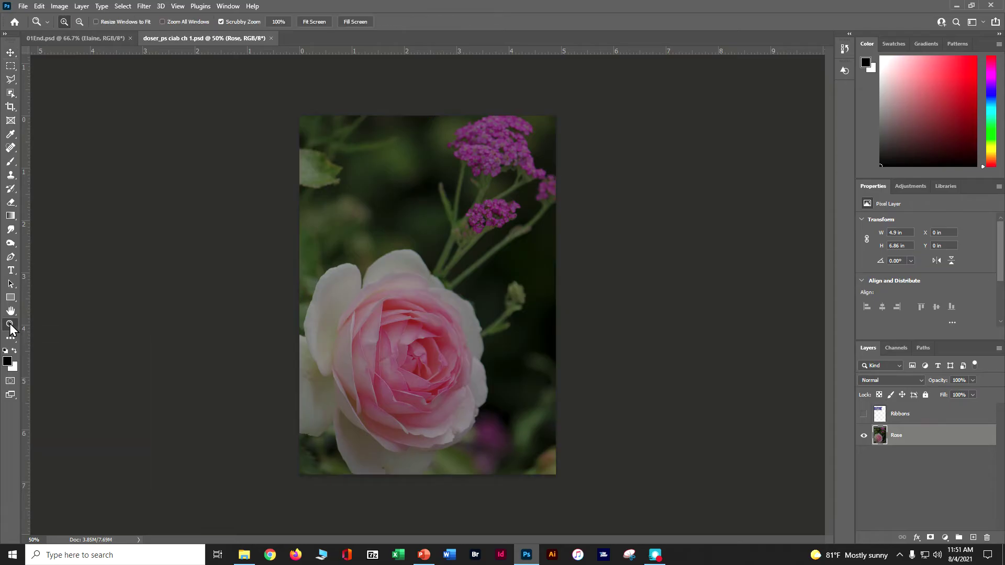
Magnify the center of the rose to 200% with the Zoom tool and reduce it back to 100%.
click(405, 311)
click(408, 369)
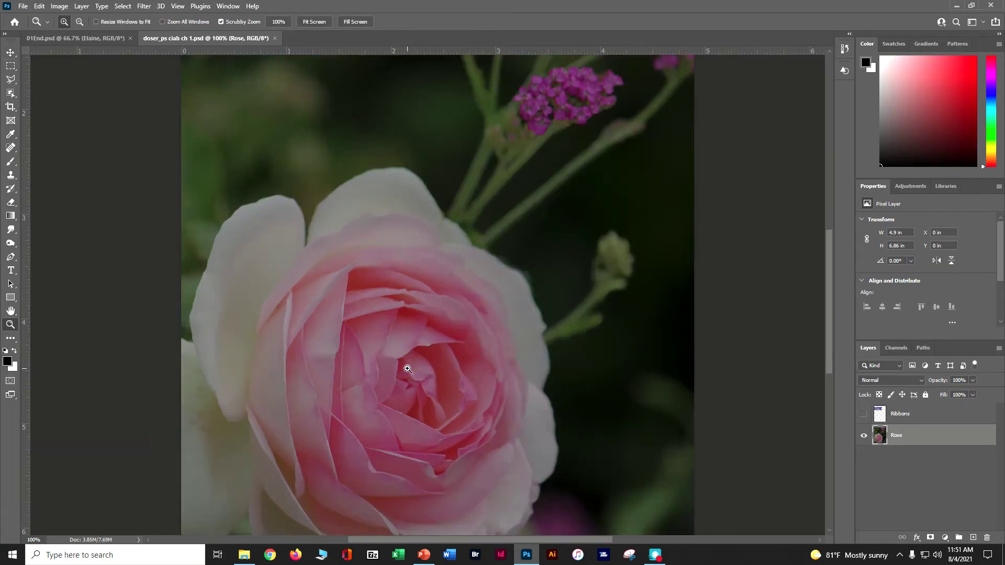
click(408, 368)
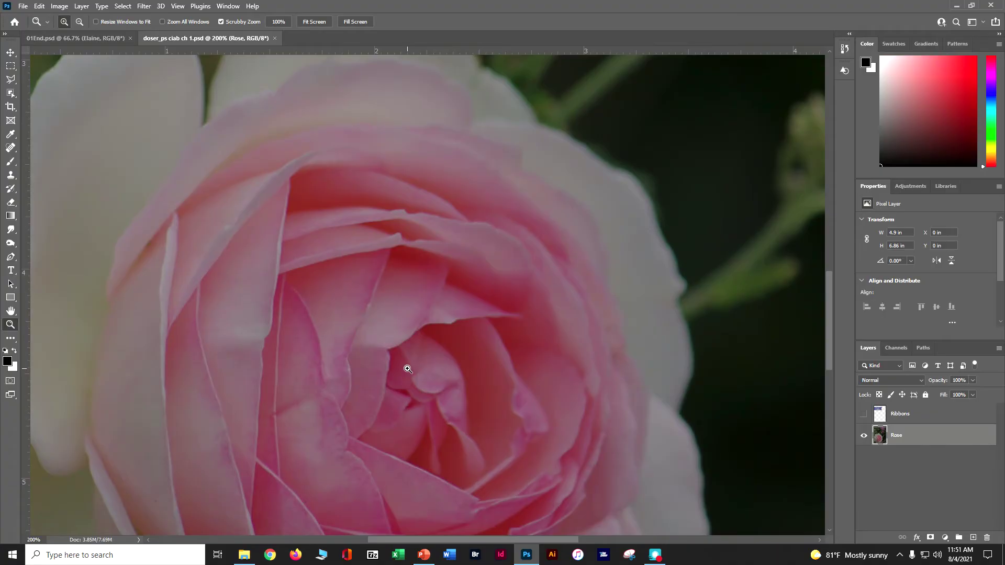
click(407, 369)
click(407, 369)
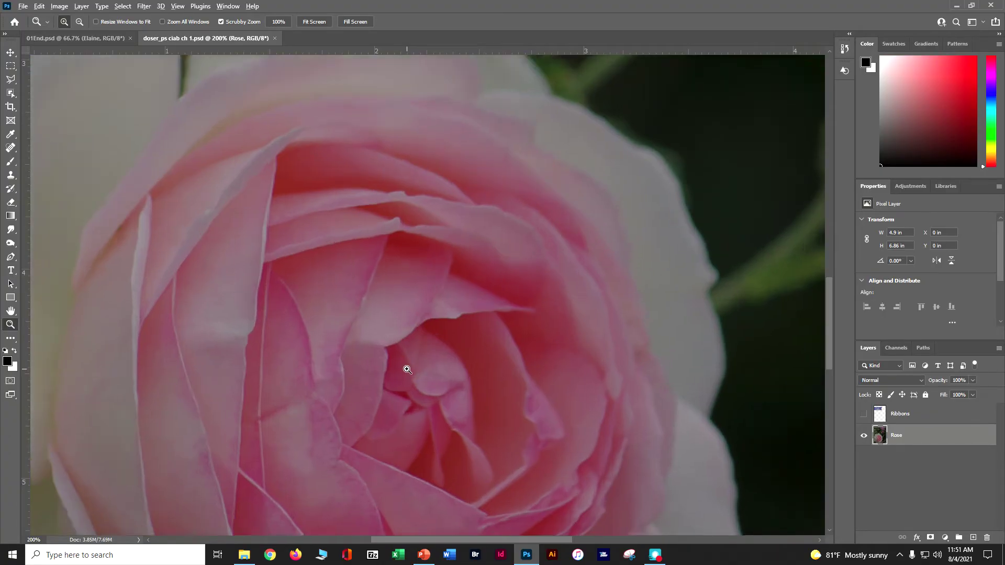
alt+click(403, 355)
alt+click(403, 356)
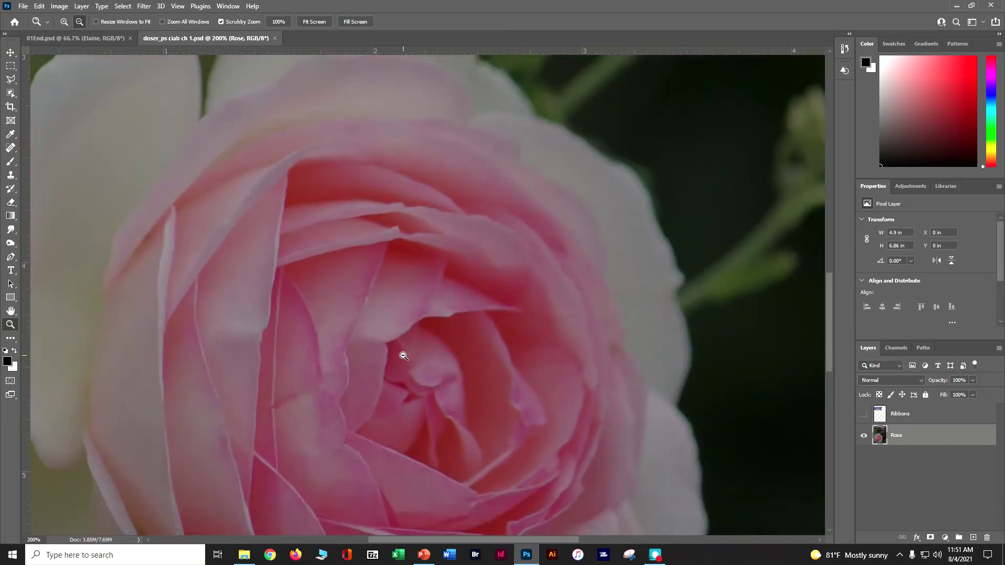
alt+click(403, 356)
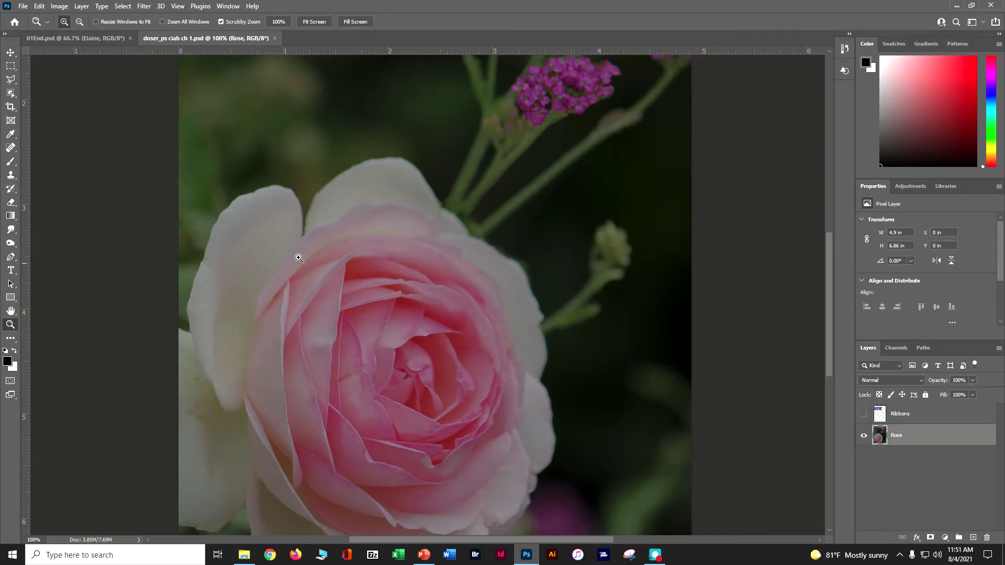
Scrub the rose image's zoom out and in with Scrubby Zoom, and fit the whole image on screen.
drag(295, 256, 280, 201)
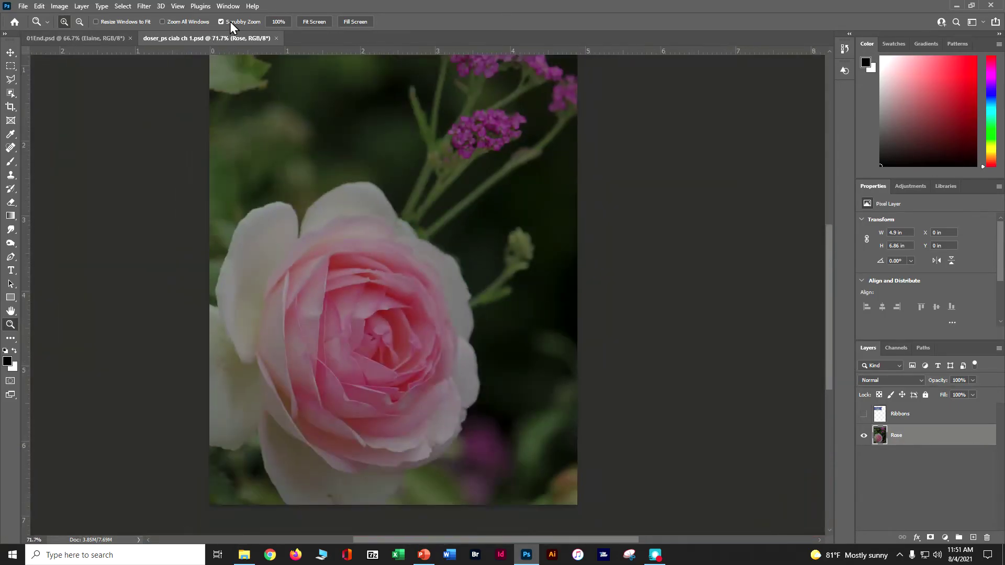
drag(305, 272, 373, 278)
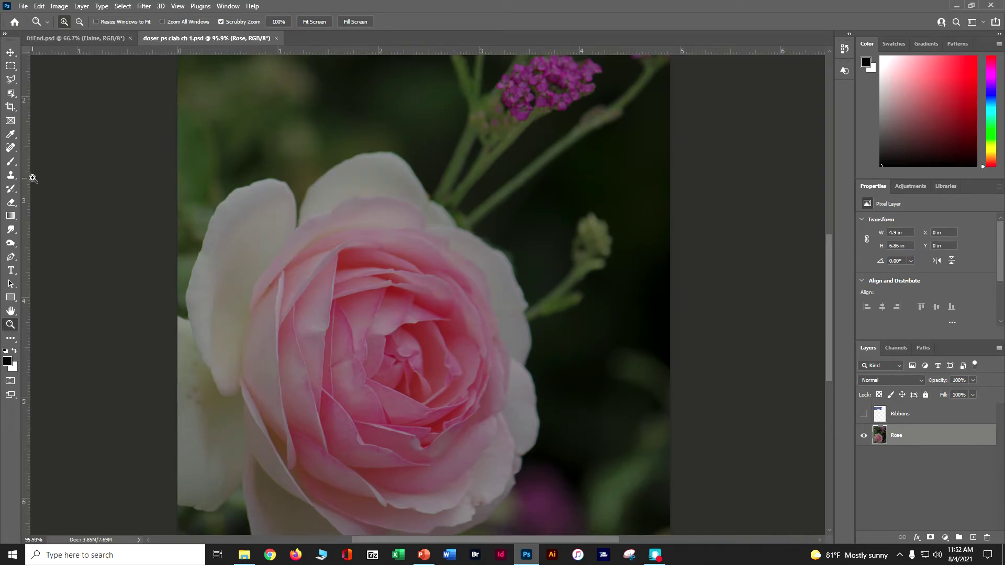
click(316, 22)
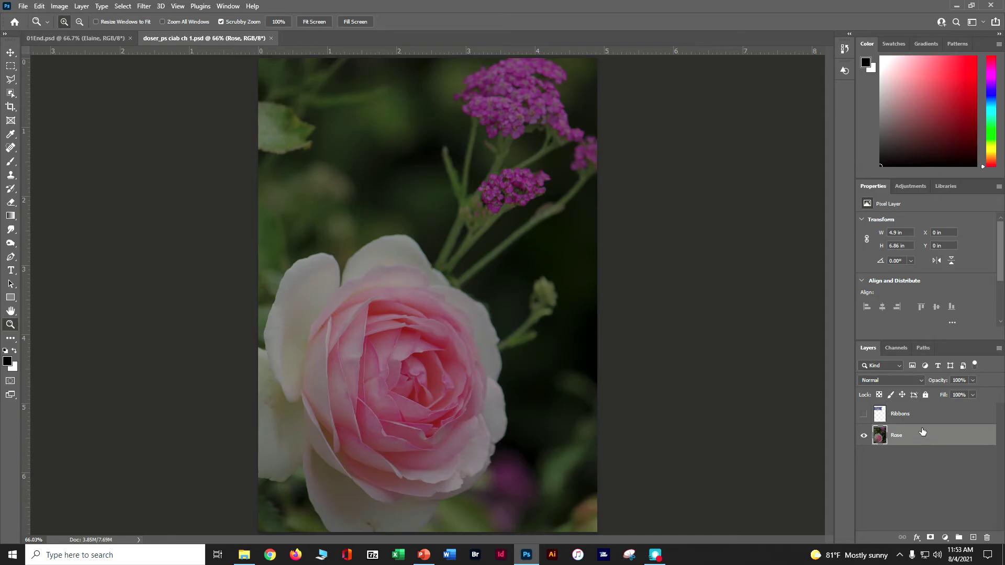
Add a Brightness/Contrast adjustment layer above the Rose layer and set its brightness to 98.
click(911, 187)
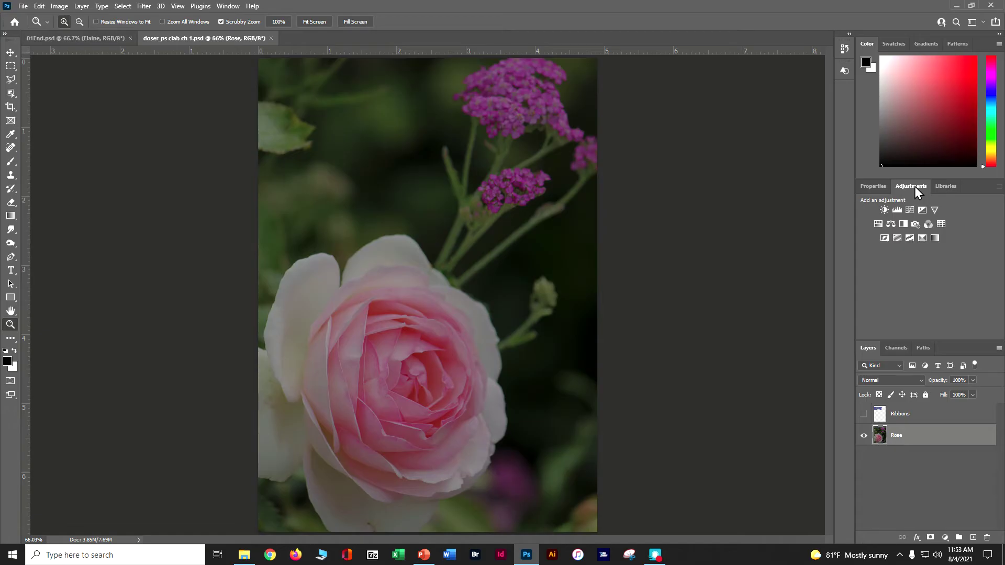
click(885, 212)
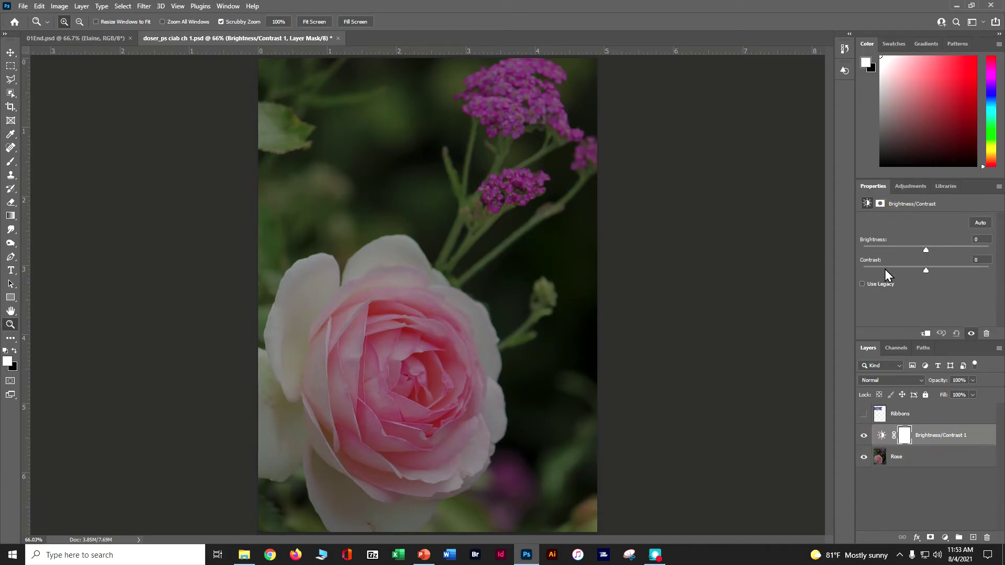
click(980, 240)
text(98)
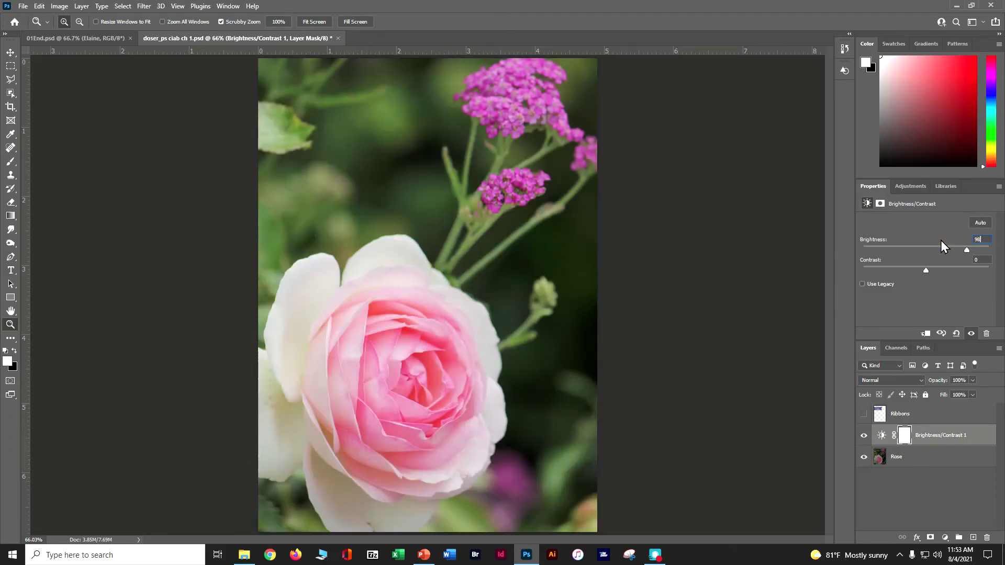
Set the adjustment layer's contrast to 18 and toggle its visibility off and on to compare the image.
key(Tab)
text(198)
key(BackSpace)
key(BackSpace)
text(8)
key(shift+Tab)
click(863, 436)
click(864, 436)
Swap the foreground and background colors, reset them to the defaults, and swap them again to black over white.
click(14, 352)
click(6, 351)
key(x)
With the Rose layer selected, show the Ribbons layer and sample the ribbon's blue as the foreground color with the Eyedropper tool.
click(918, 459)
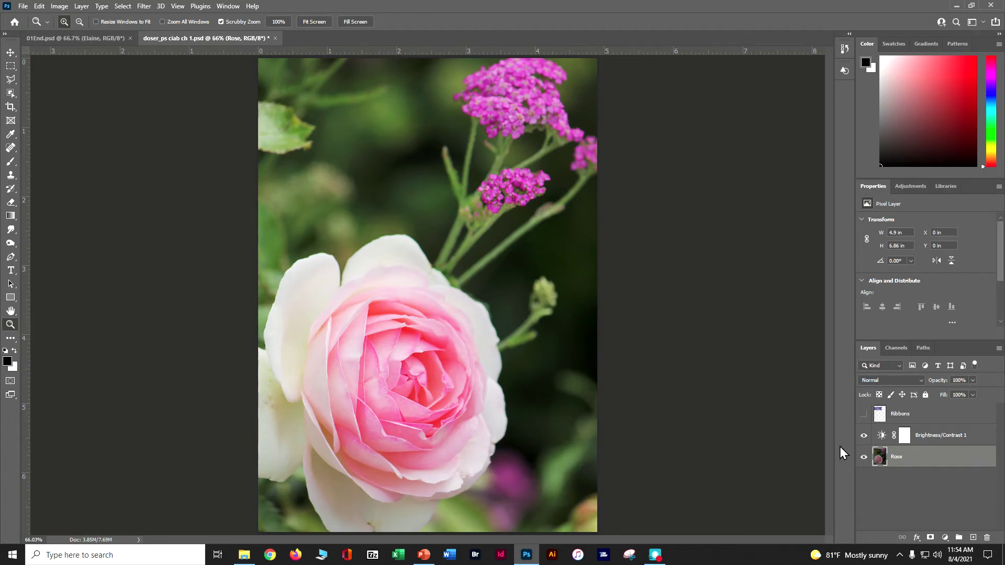
click(863, 415)
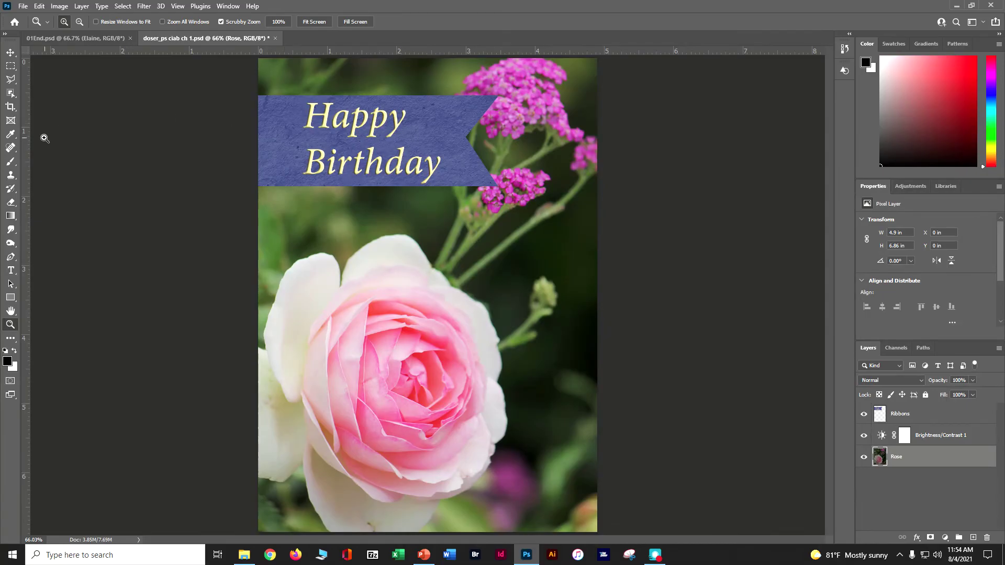
click(13, 138)
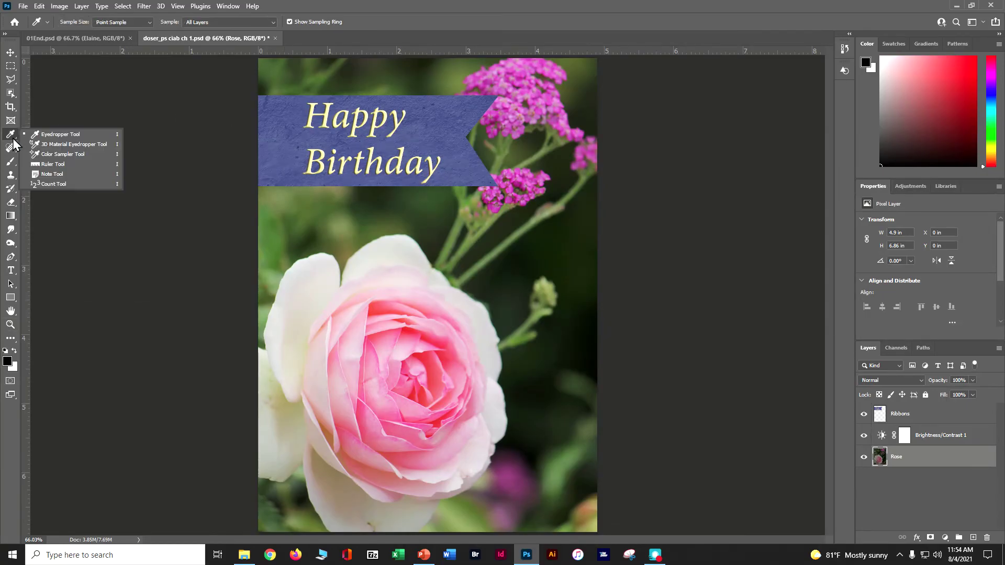
click(46, 136)
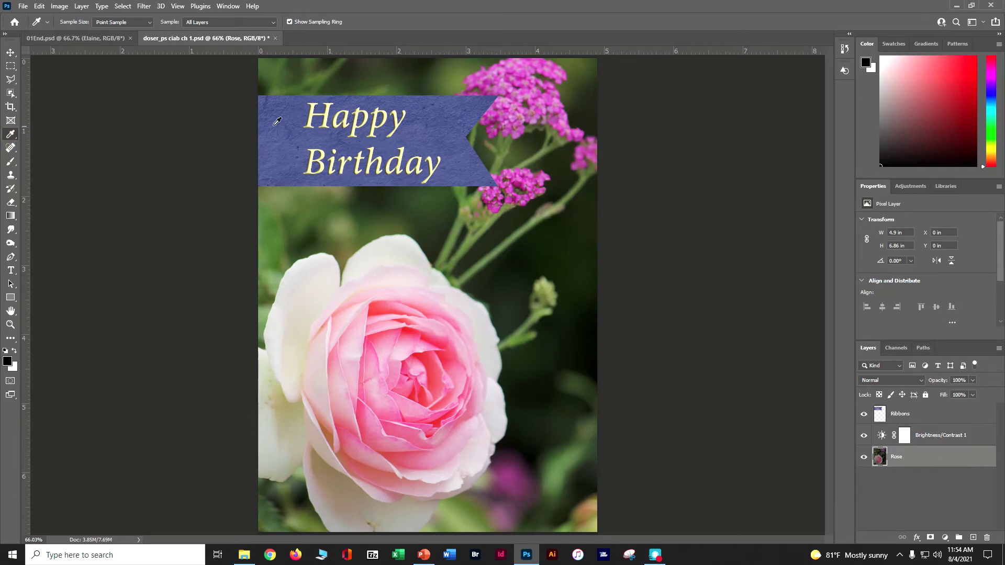
click(294, 113)
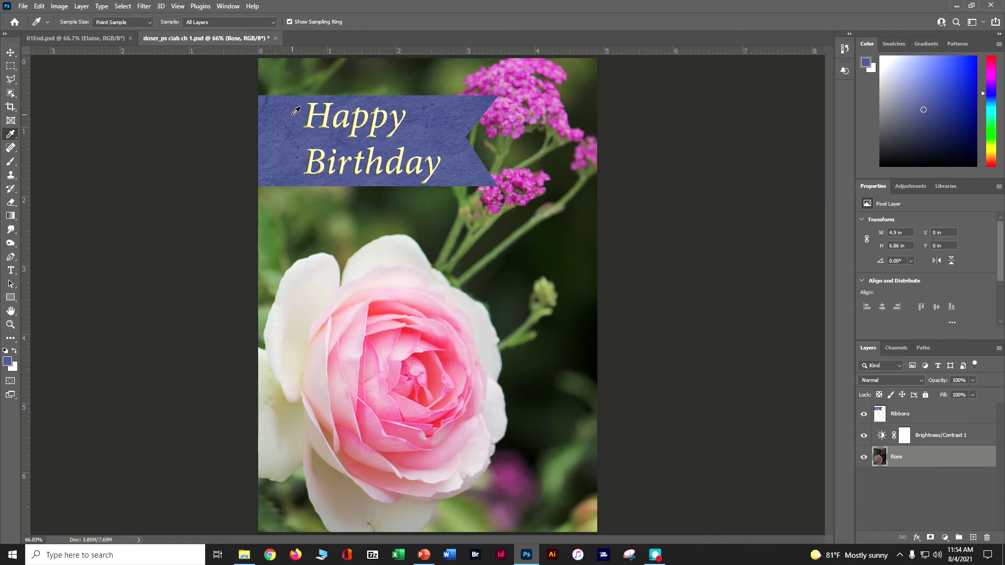
click(269, 100)
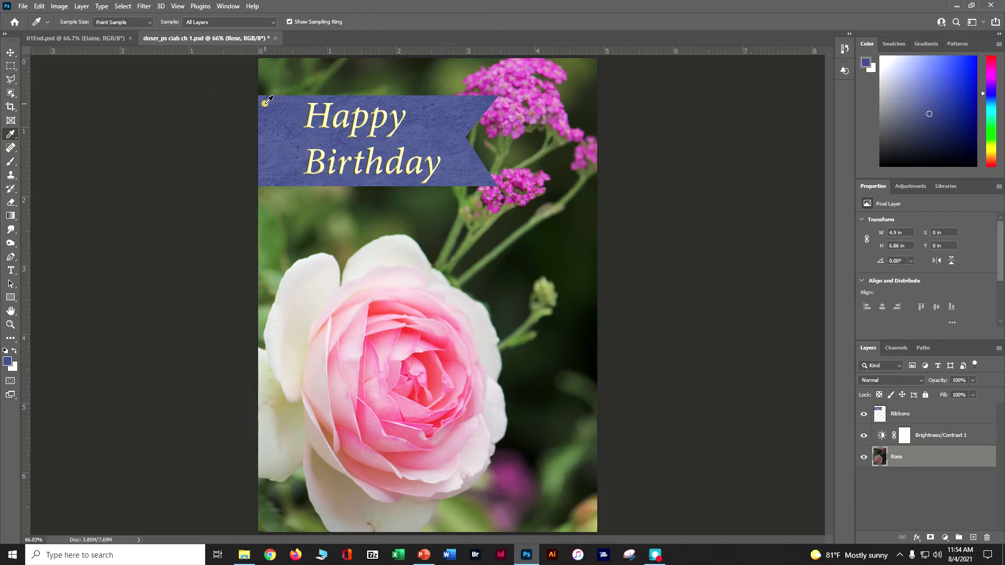
click(432, 101)
Review the Units & Rulers preferences and the History States setting in the Performance preferences.
click(39, 6)
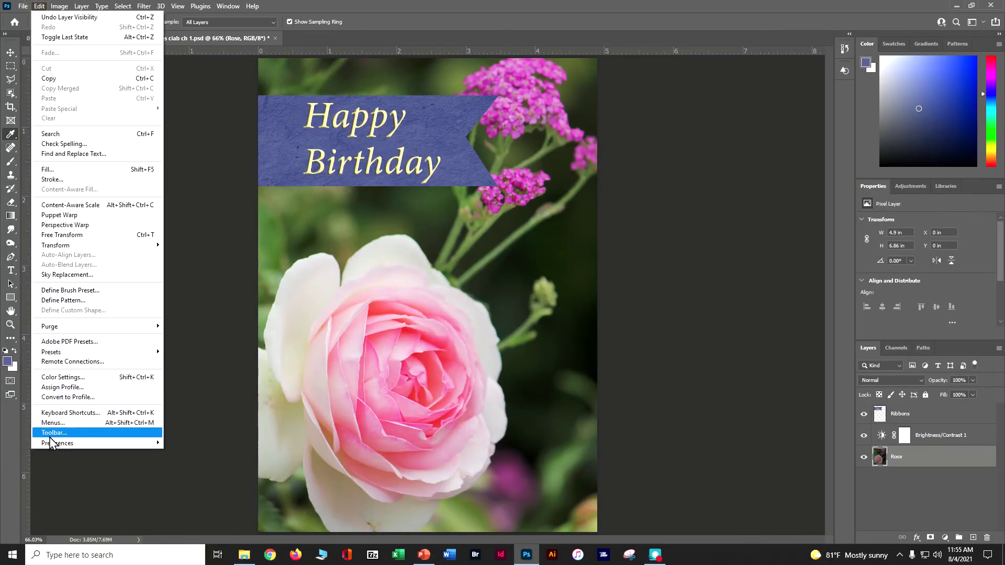
mouse_move(53, 445)
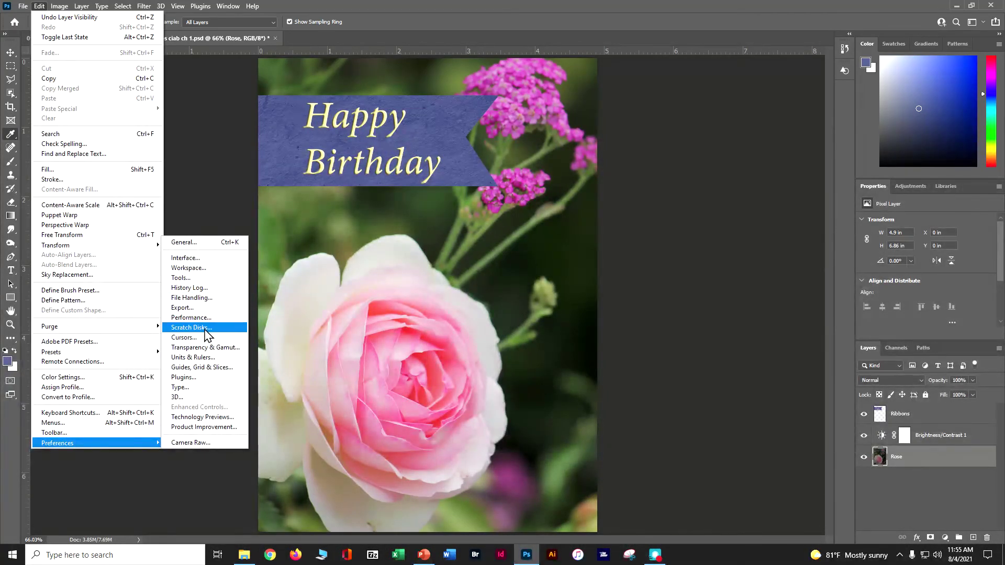
click(204, 357)
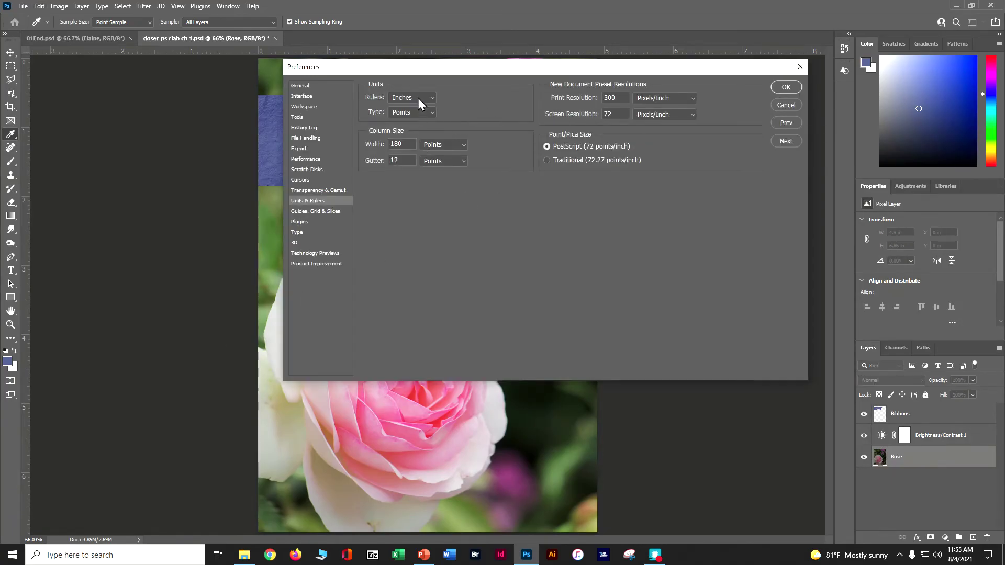
click(314, 160)
mouse_move(684, 178)
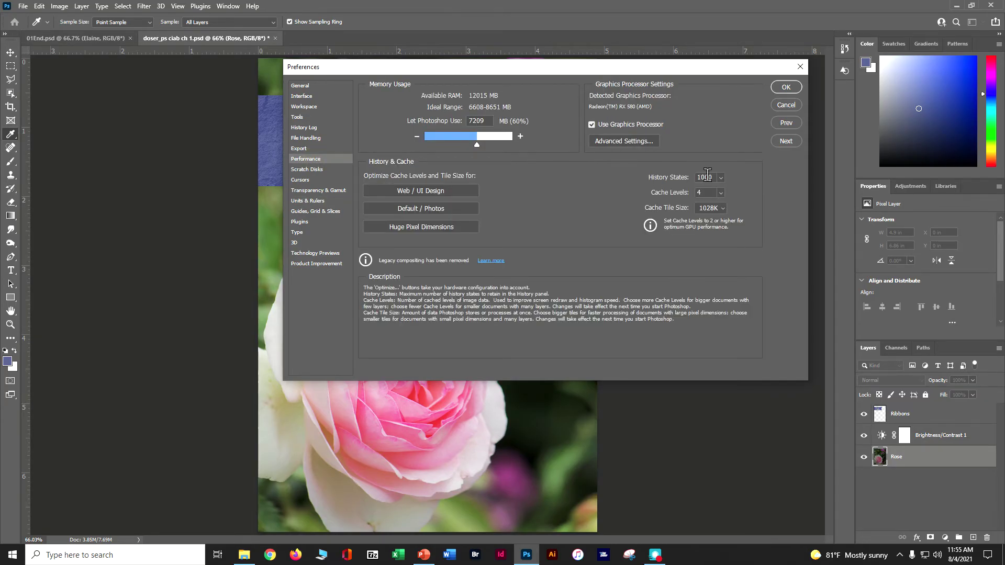
click(718, 178)
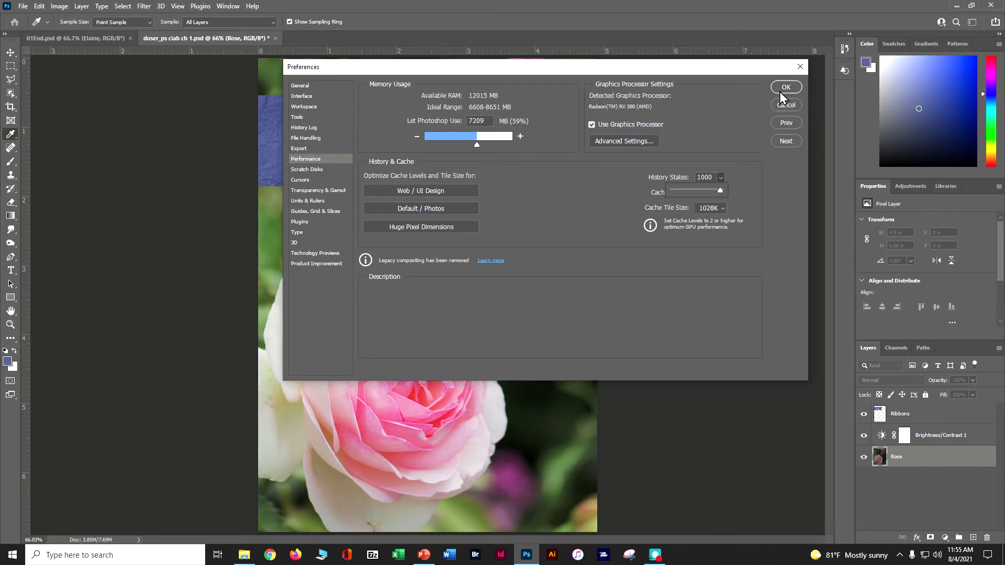
click(778, 85)
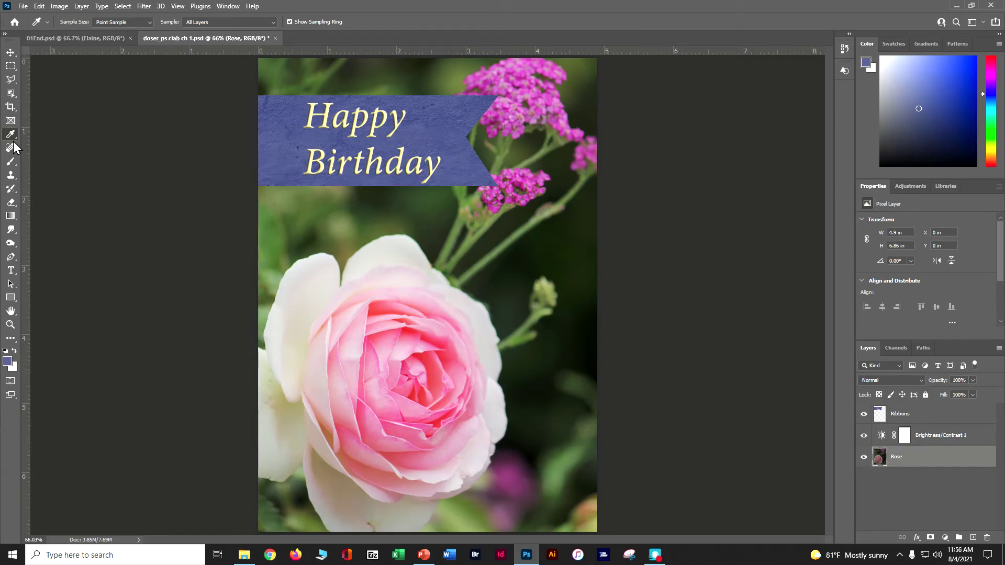
Select a rectangular area about 2.67 in wide and 0.73 in high from the rose's center with the Rectangular Marquee tool.
click(13, 68)
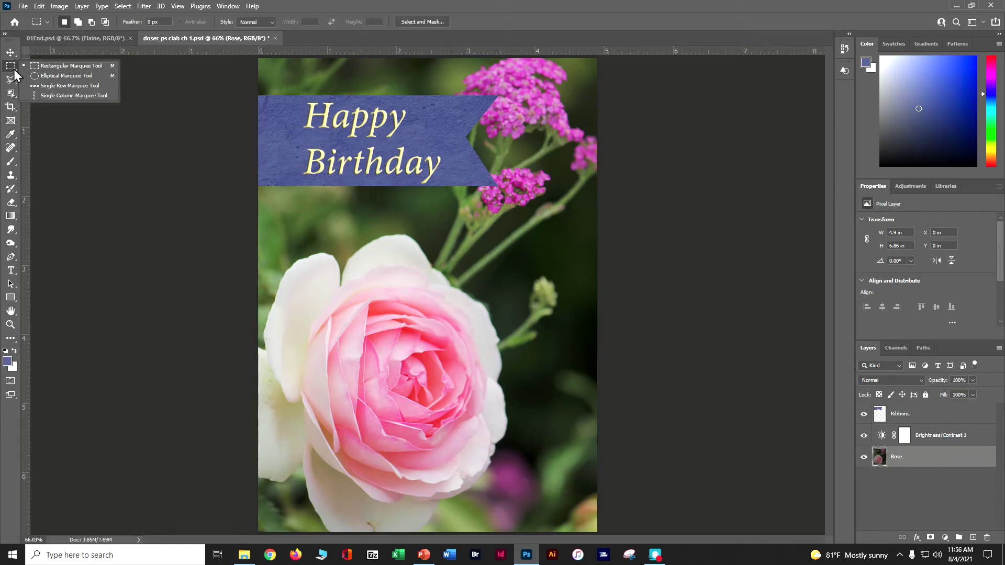
click(31, 69)
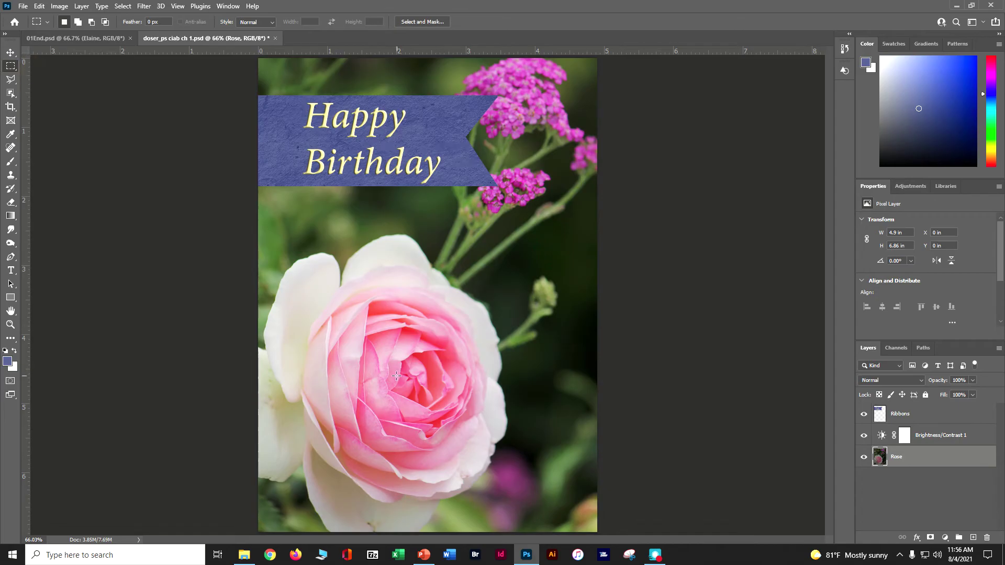
drag(390, 377, 409, 400)
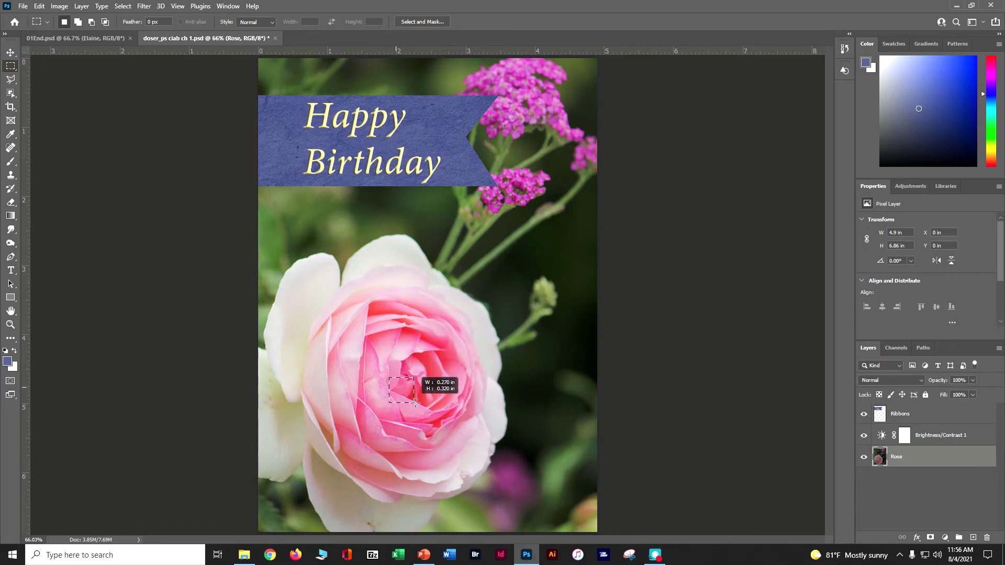
drag(556, 426, 616, 430)
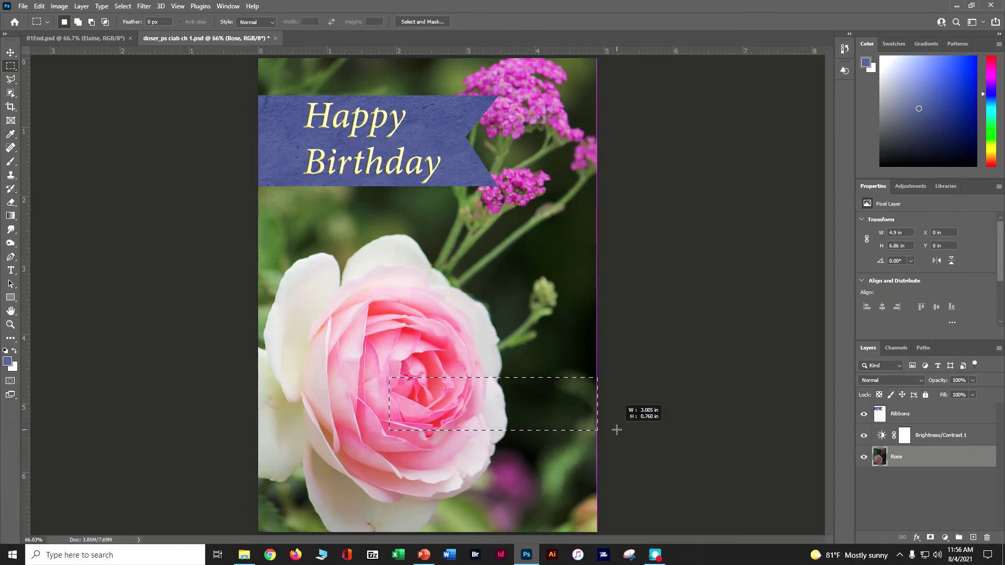
drag(617, 430, 616, 429)
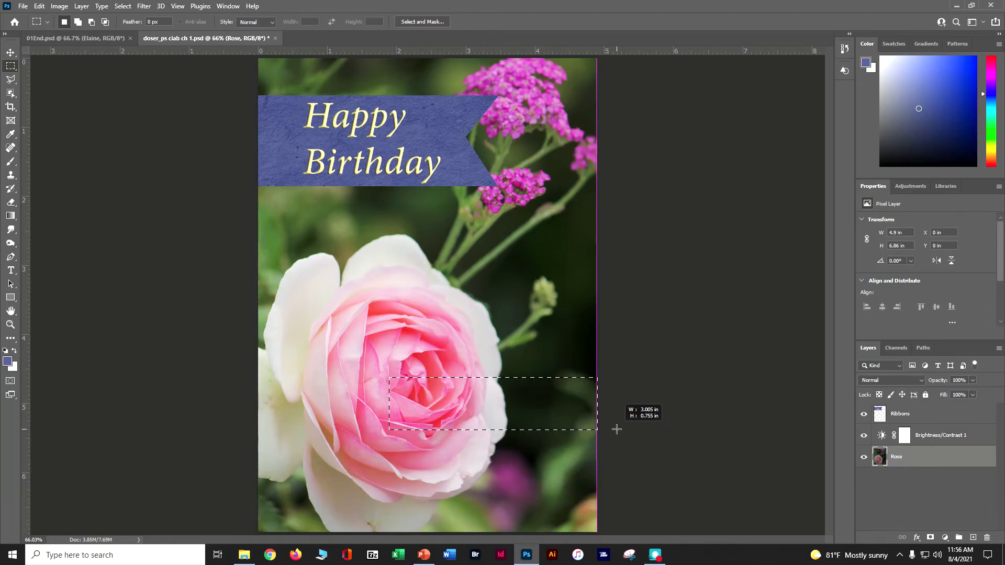
drag(616, 429, 573, 428)
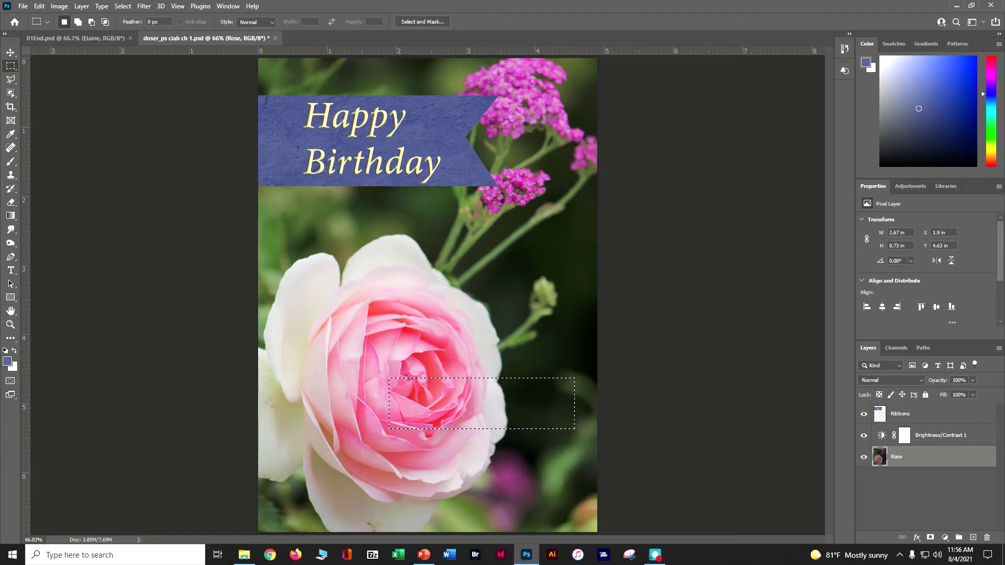
Activate the Brush tool and set its brush size to 66 px and hardness to 0%.
click(11, 162)
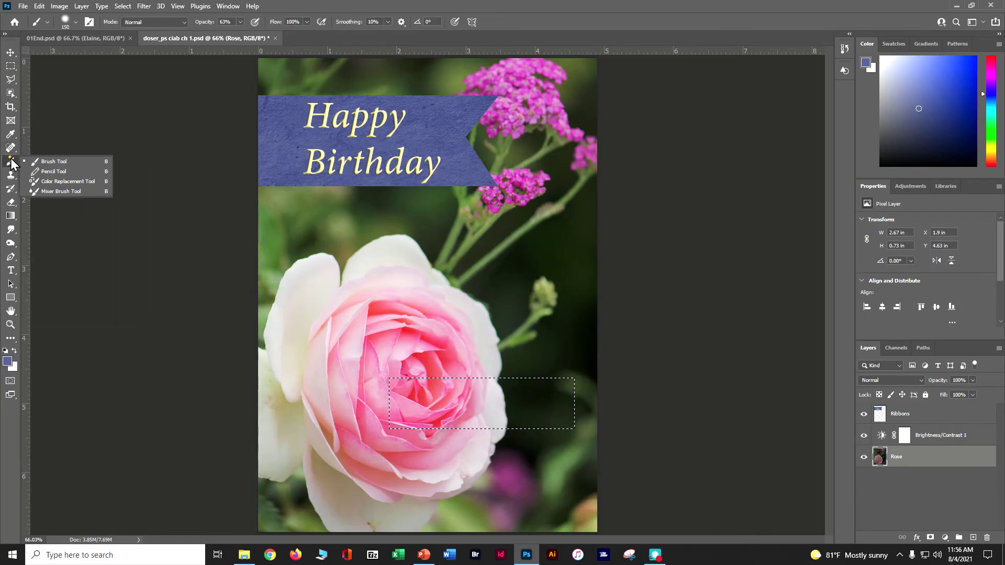
click(45, 163)
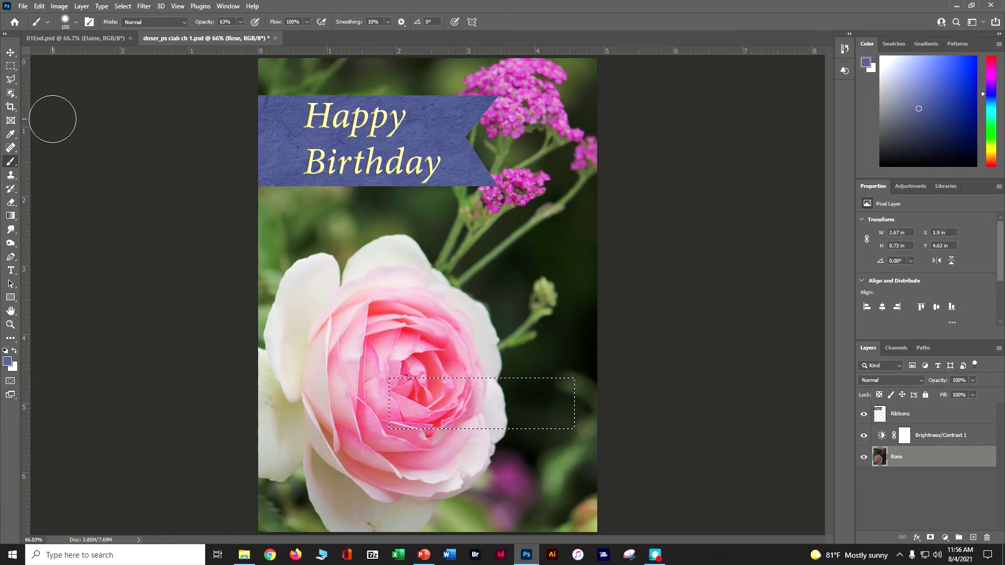
right_click(15, 160)
click(57, 160)
right_click(433, 406)
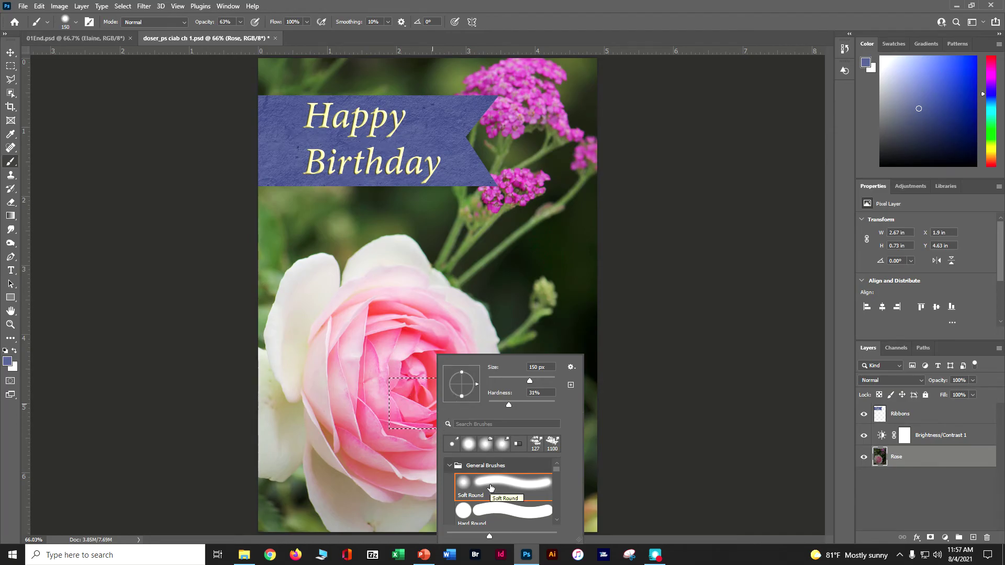
click(518, 378)
drag(504, 377, 504, 377)
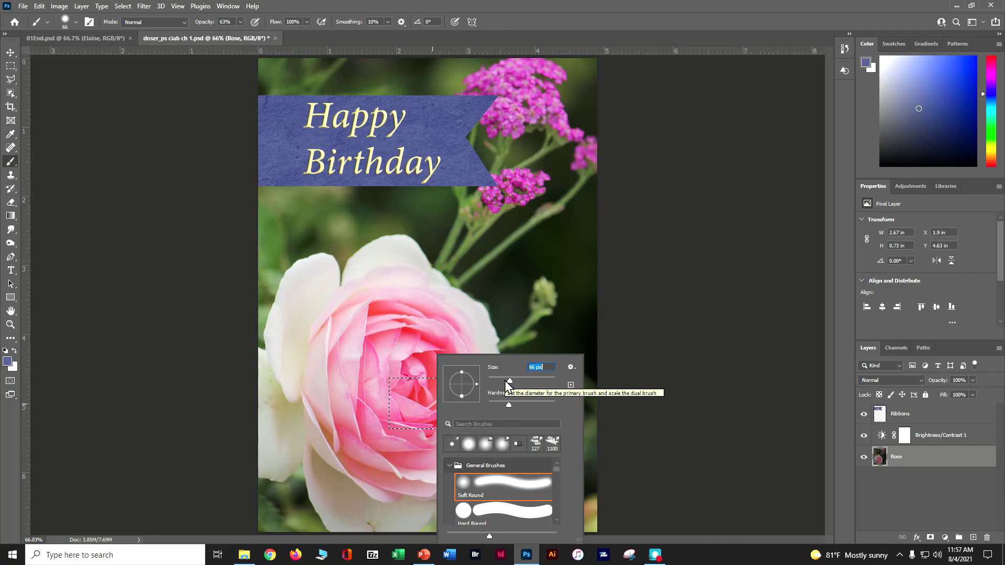
drag(508, 404, 483, 406)
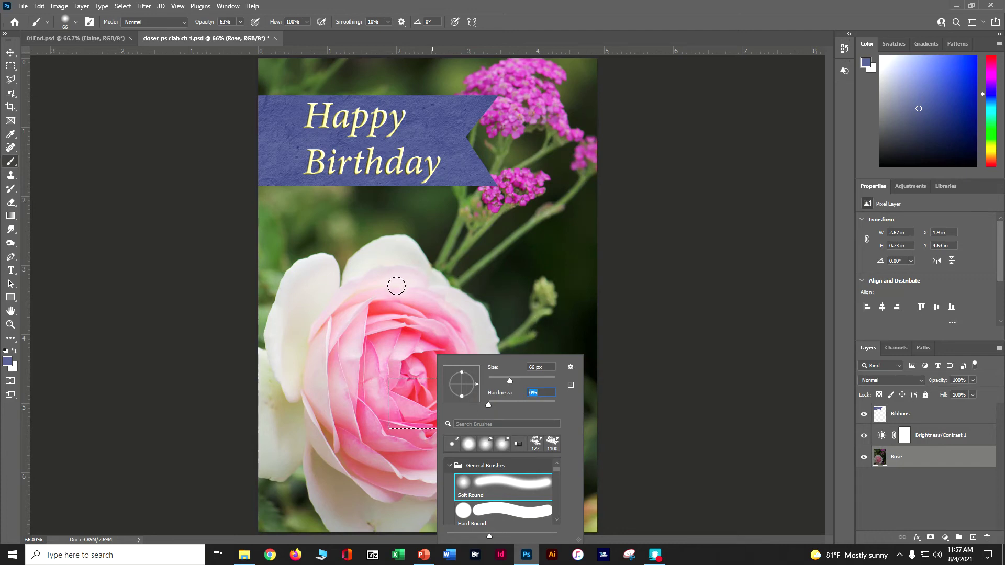
key(Return)
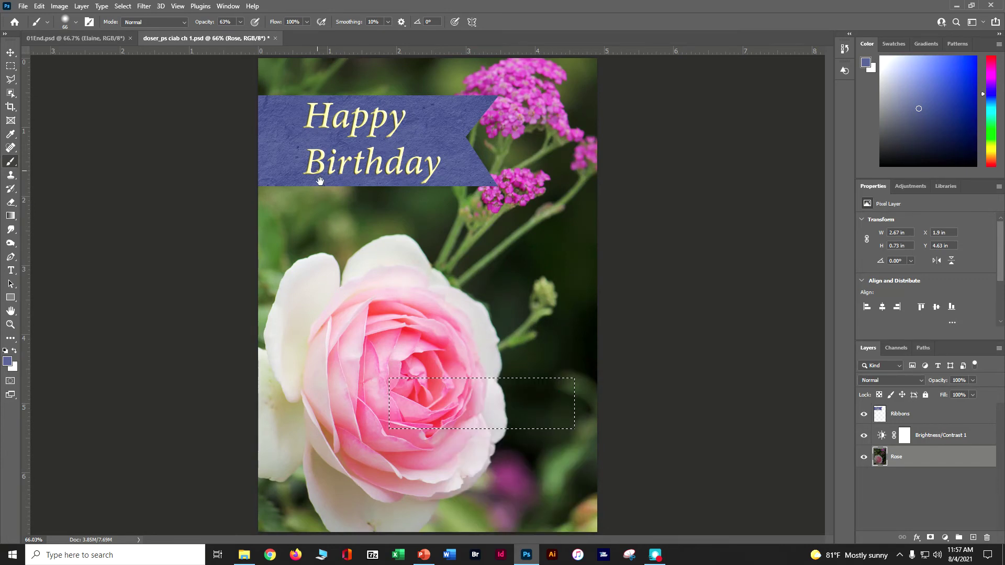
Brush blue over the selected rectangle on the Rose layer, and set the brush opacity to 100%.
mouse_move(402, 387)
mouse_down()
mouse_move(485, 385)
mouse_move(422, 390)
mouse_move(463, 398)
mouse_move(343, 404)
mouse_move(479, 421)
mouse_move(508, 405)
mouse_move(497, 390)
mouse_move(570, 387)
mouse_move(460, 381)
mouse_move(561, 388)
mouse_move(413, 398)
mouse_move(592, 402)
mouse_move(578, 418)
mouse_move(529, 425)
mouse_move(427, 413)
mouse_up()
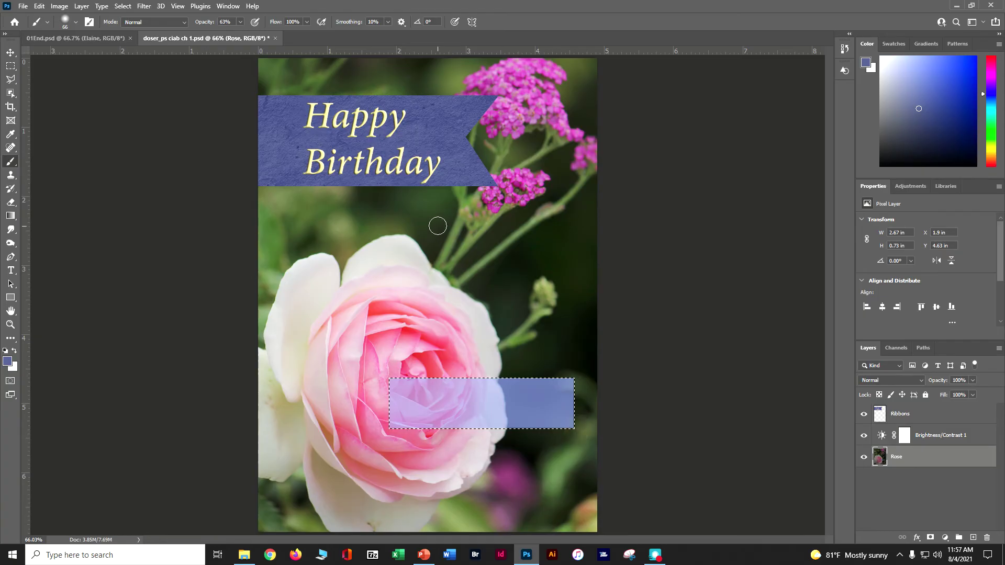
click(240, 22)
drag(239, 31, 284, 42)
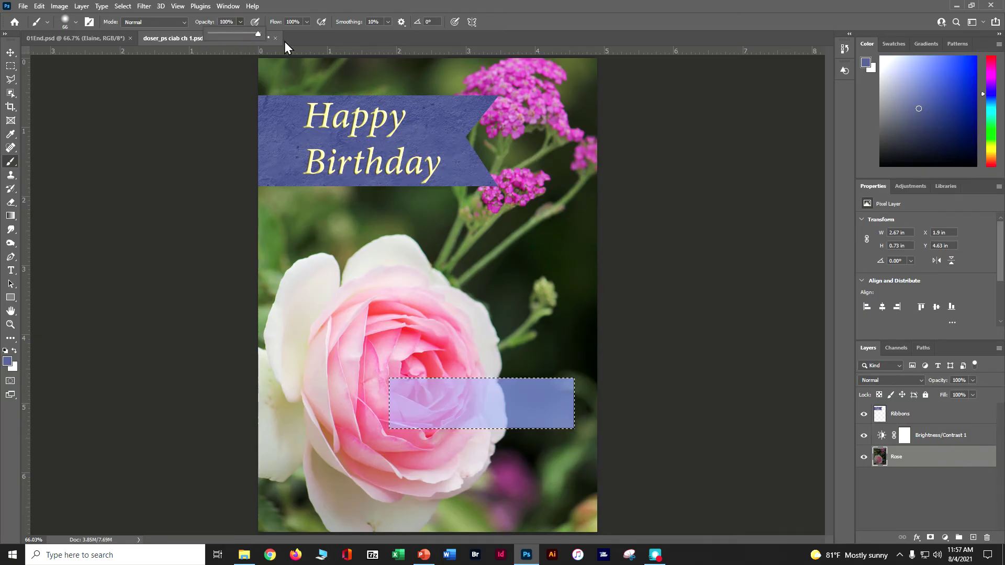
Try painting the selected rectangle on the Rose layer again, undo the painting and clear the selection.
drag(395, 388, 576, 383)
mouse_move(366, 396)
mouse_down()
mouse_move(560, 402)
mouse_move(492, 405)
mouse_up()
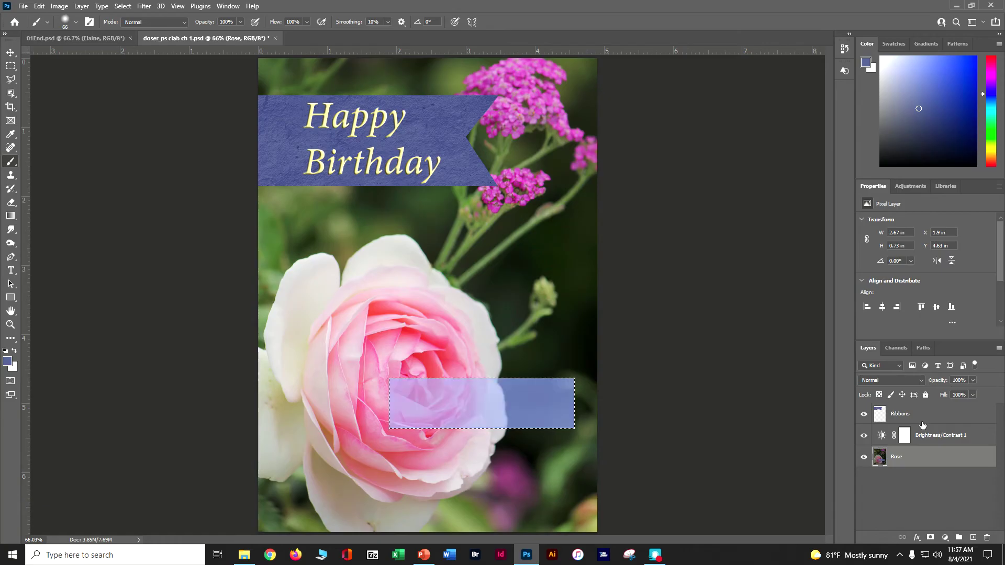
key(ctrl+z)
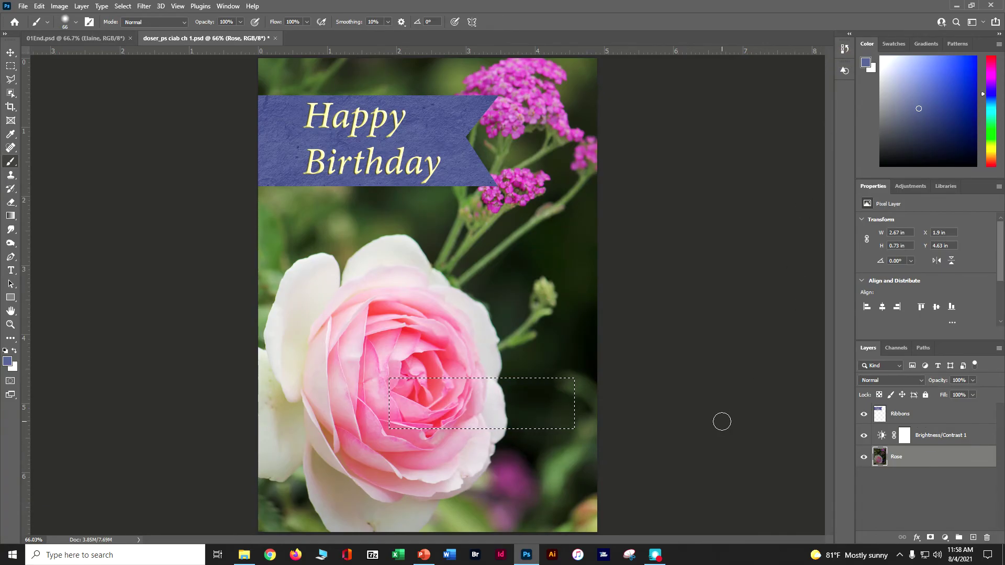
key(ctrl+d)
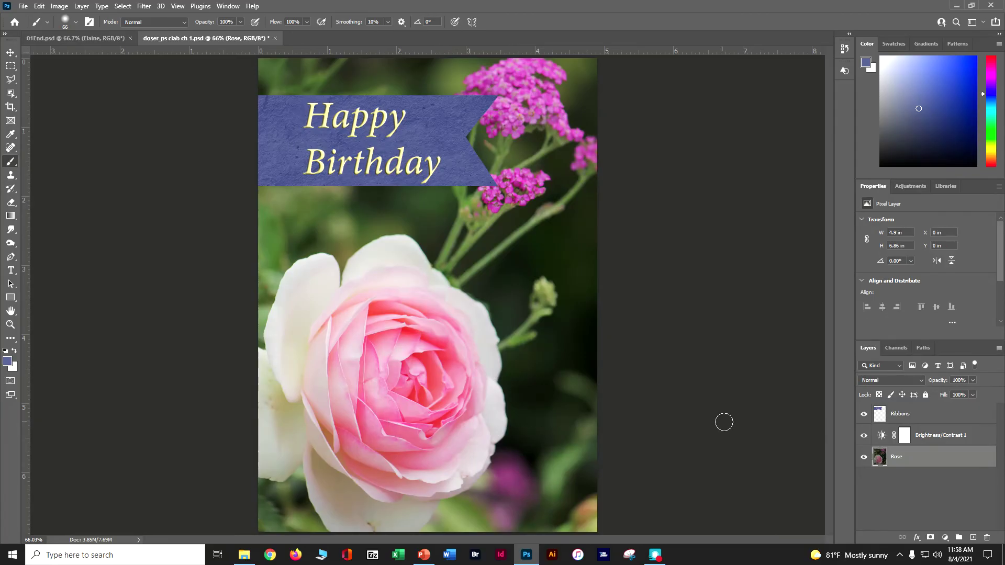
On the Ribbons layer, select a rectangle about 2.63 in wide and 0.73 in high from the rose's lower part to the card's right edge.
click(911, 415)
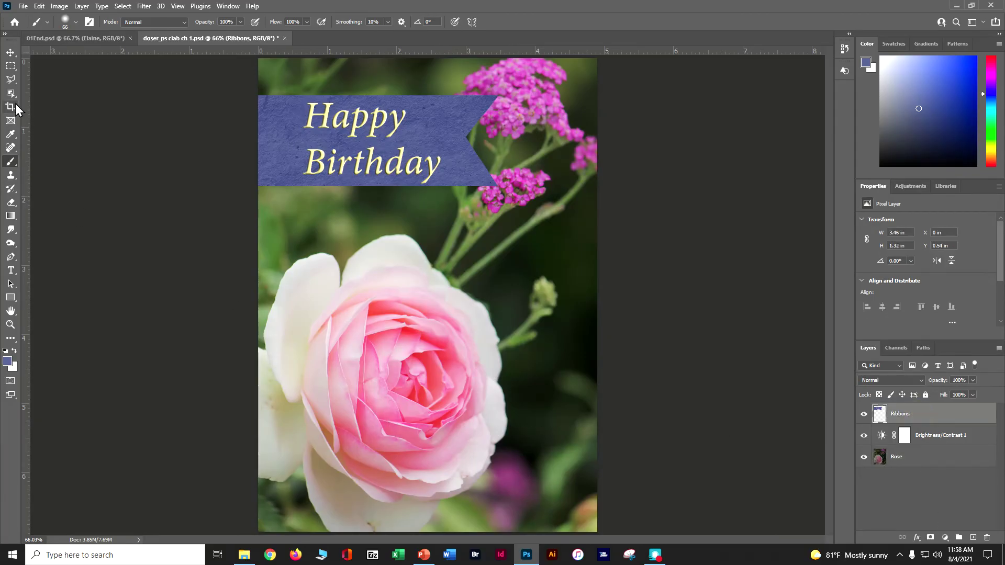
click(11, 65)
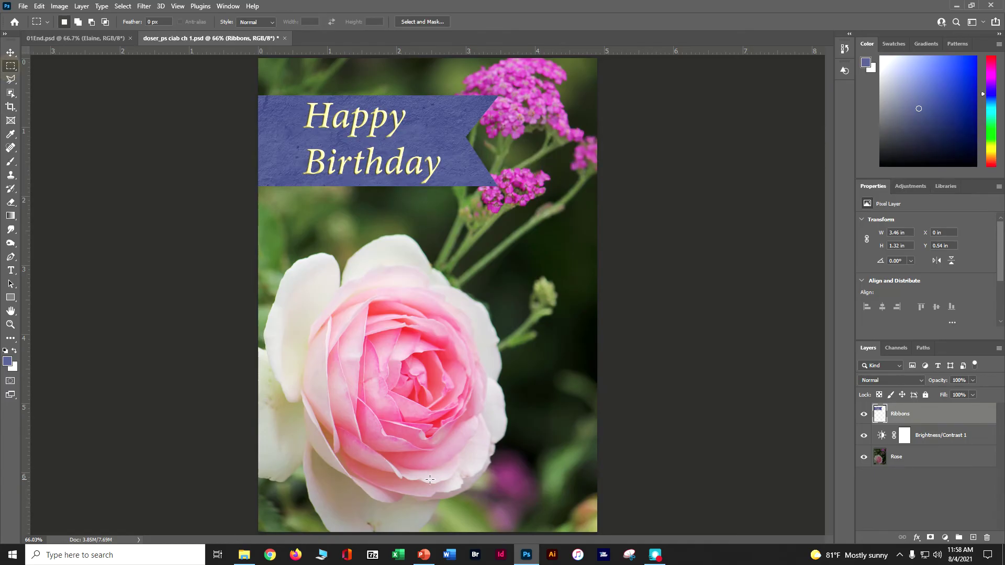
drag(415, 411, 597, 460)
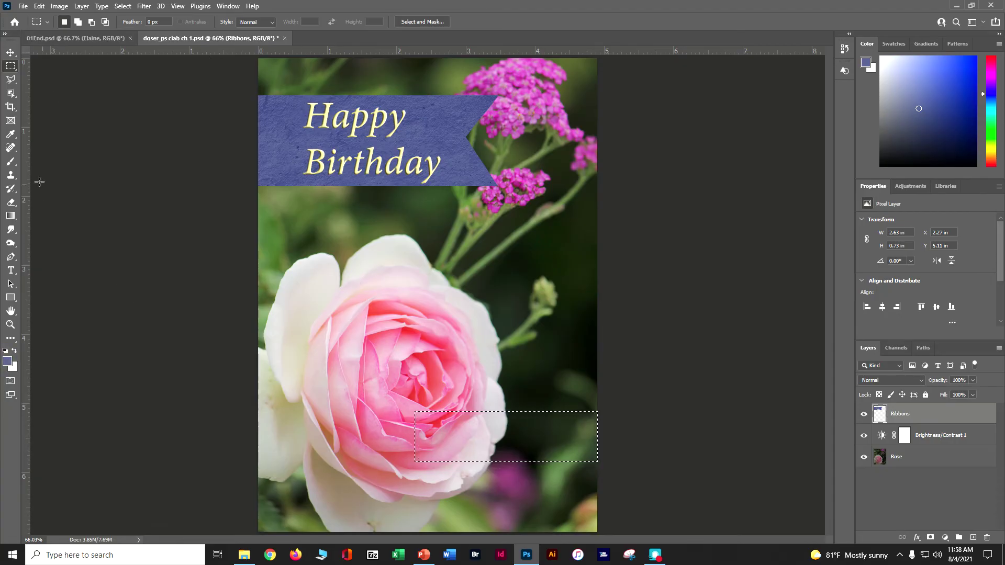
Fill the selected rectangle with the ribbon blue using a 400 px brush, save the document and deselect.
click(10, 163)
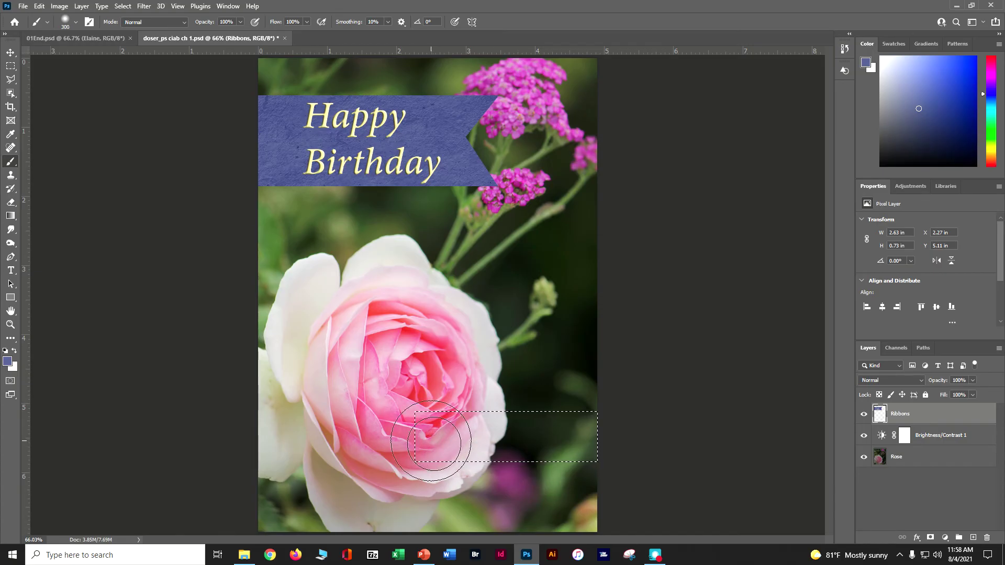
drag(435, 439, 673, 433)
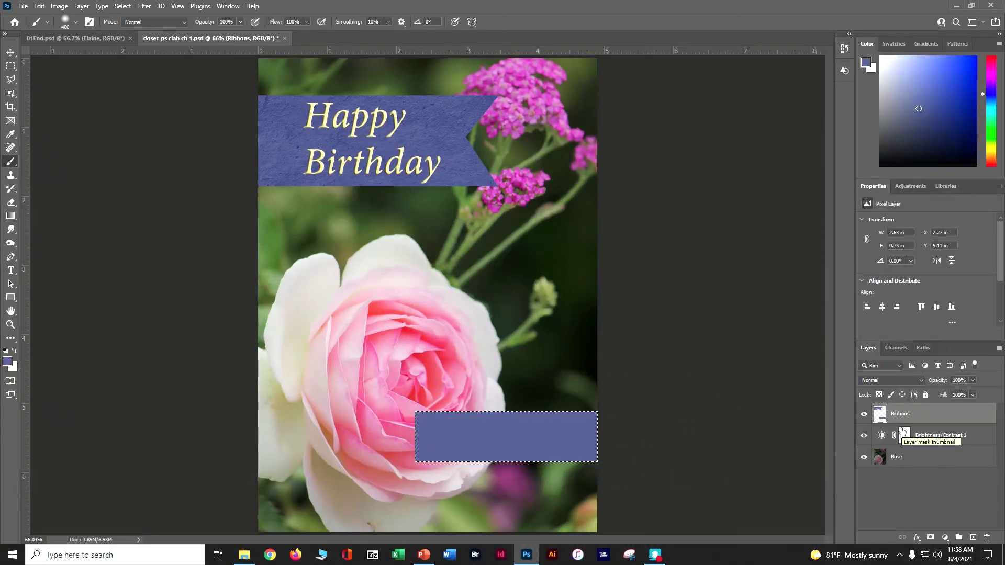
key(ctrl+s)
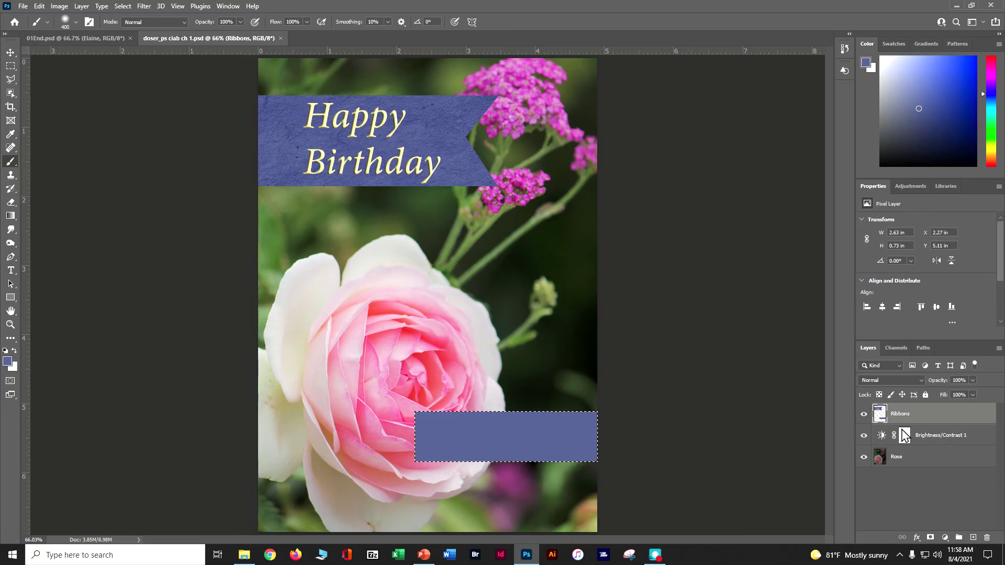
key(ctrl+d)
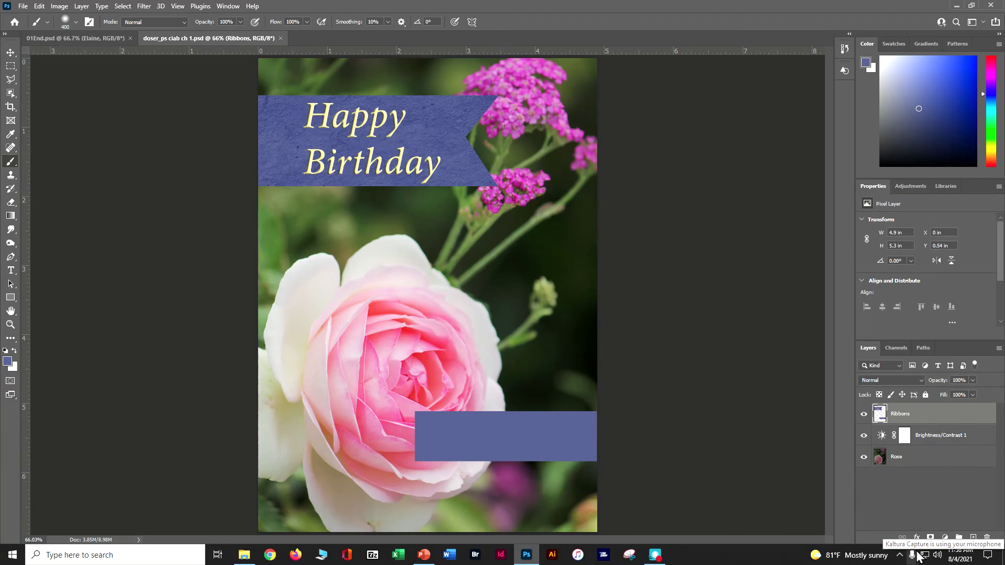
Activate the Polygonal Lasso tool and check the lower ribbon's notched end in the finished 01End.psd card.
click(10, 79)
click(40, 79)
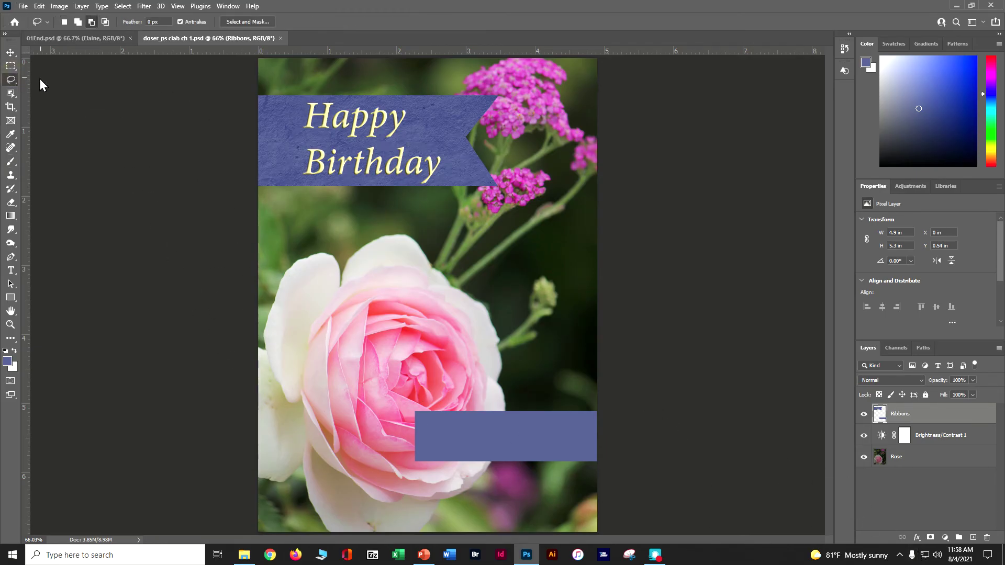
right_click(16, 83)
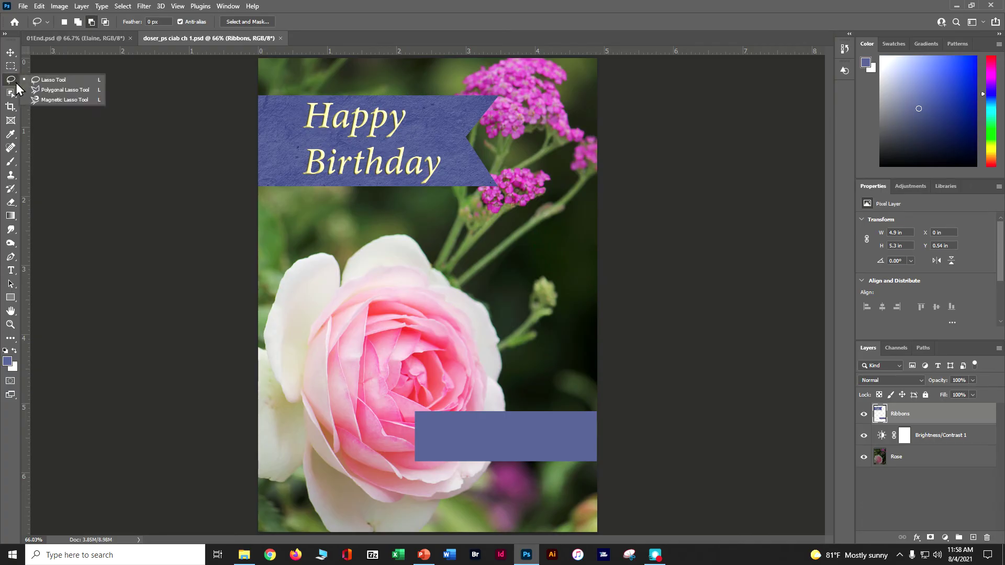
click(48, 92)
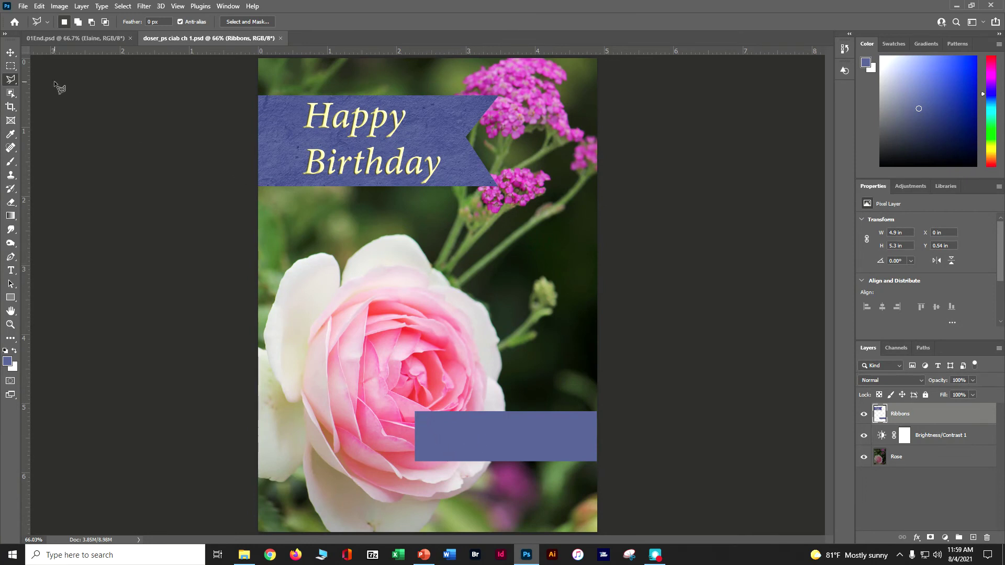
click(41, 34)
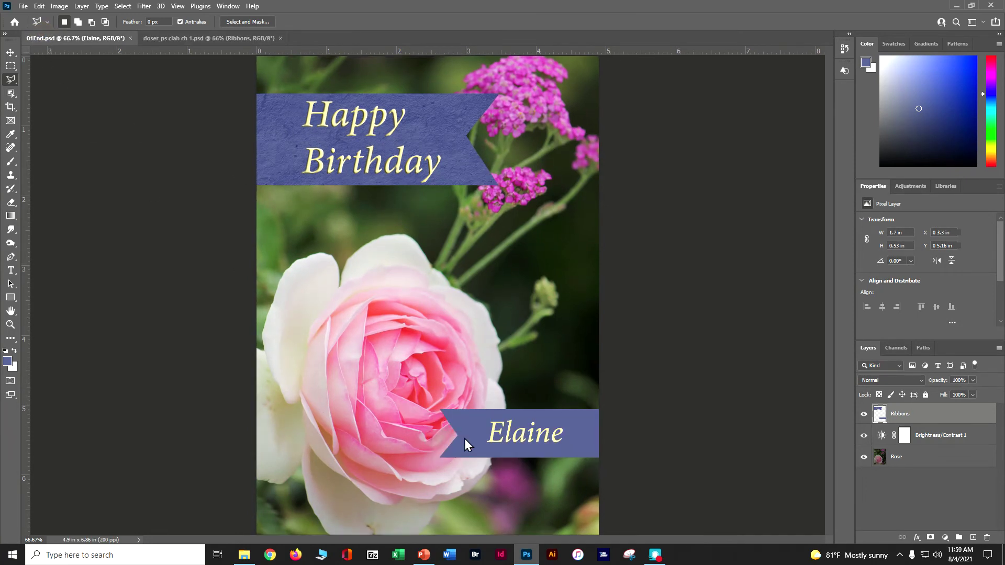
click(171, 38)
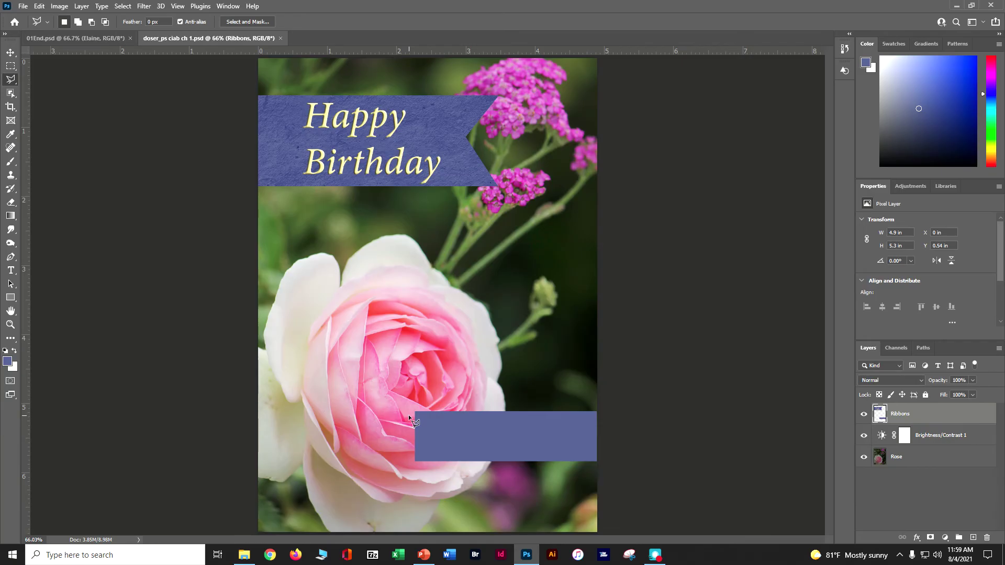
Cut a triangular notch about 0.32 in deep and 0.73 in high from the lower ribbon's left end using a polygonal selection, and deselect.
key(ctrl+plus)
key(ctrl+plus)
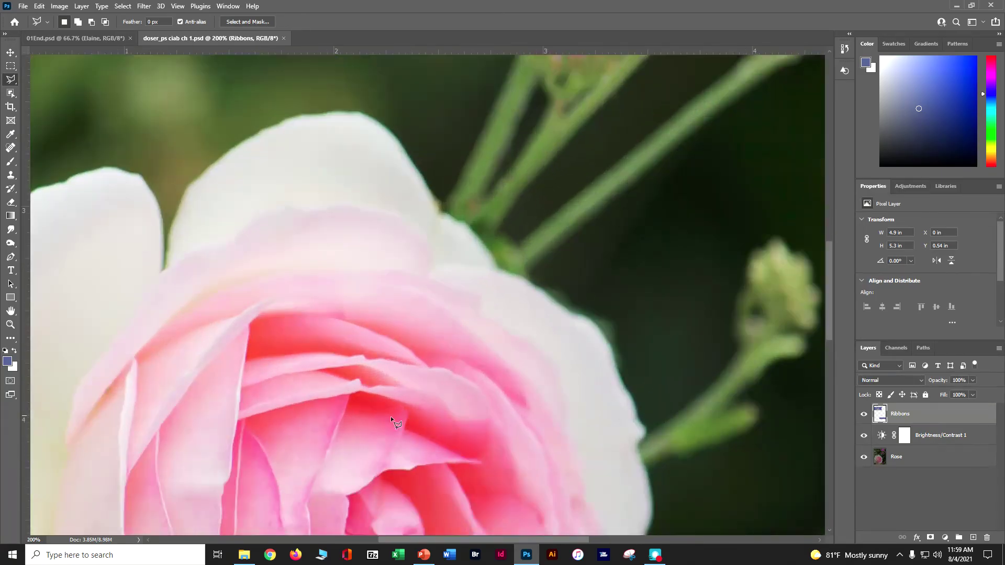
drag(373, 444, 372, 11)
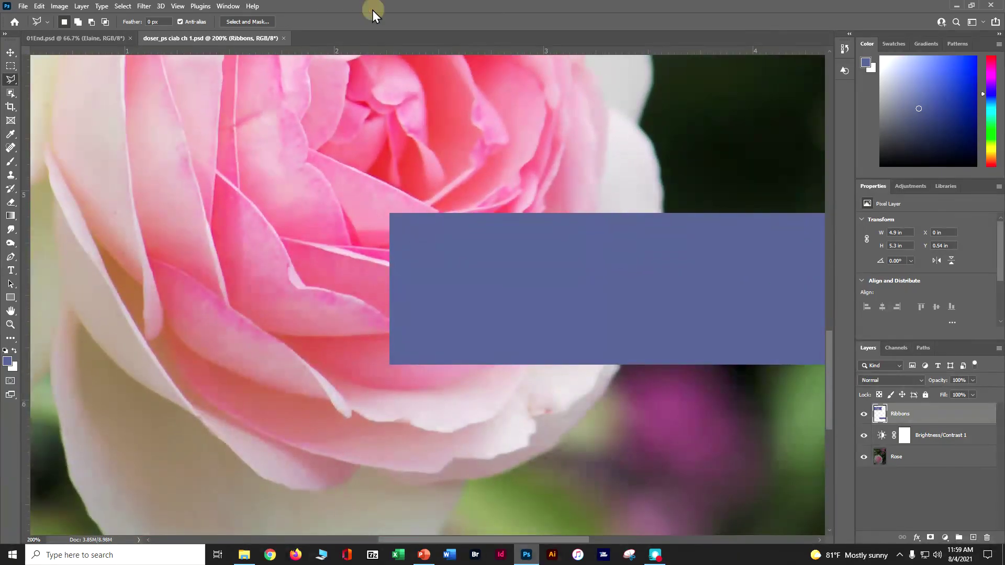
click(389, 213)
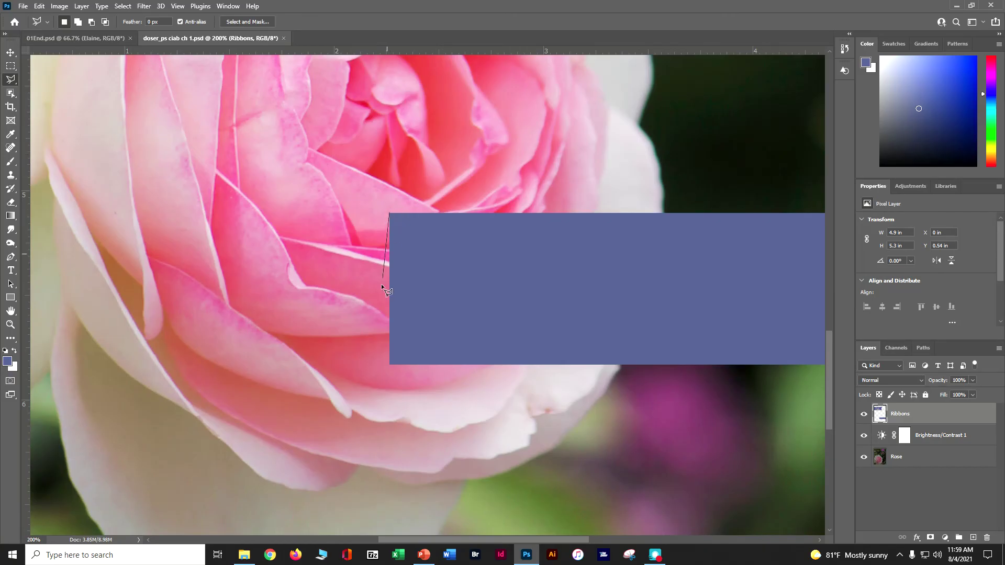
click(388, 363)
click(455, 285)
click(389, 212)
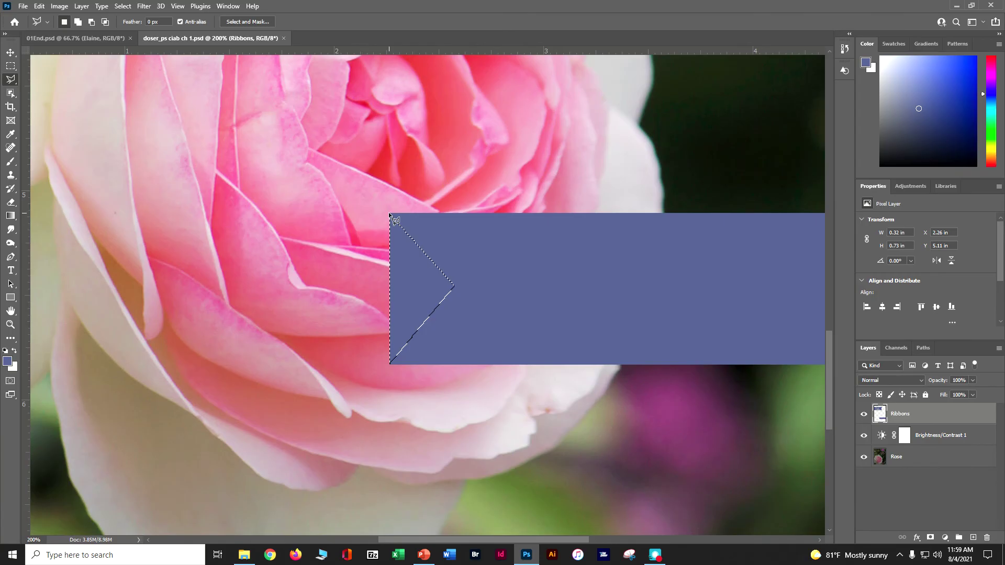
key(Delete)
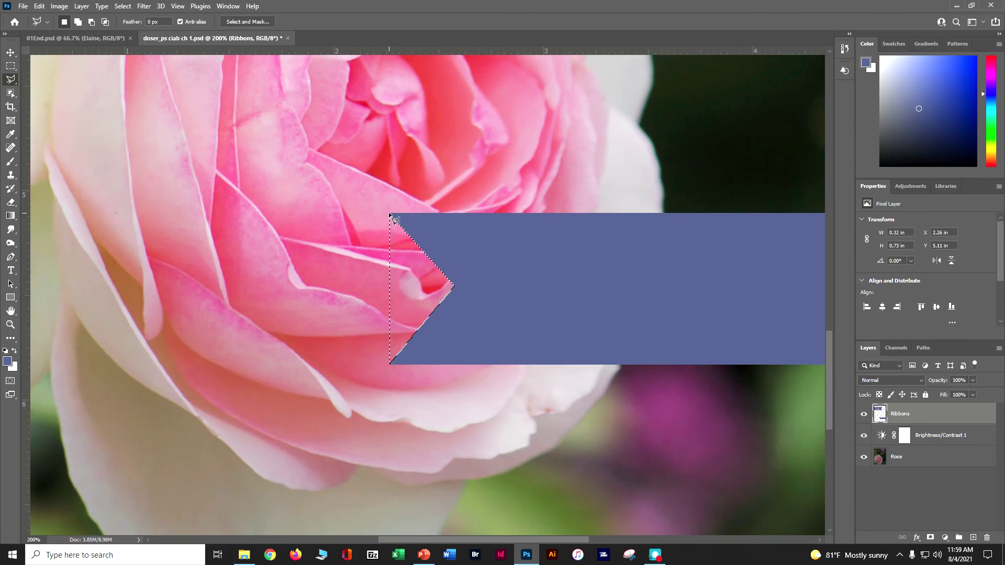
scroll(389, 212, up, 1)
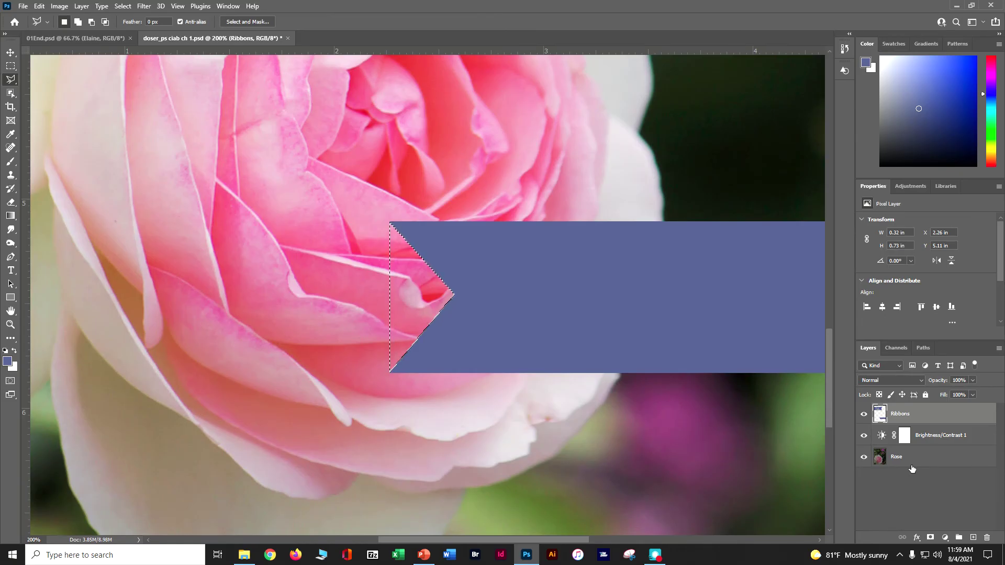
key(ctrl+d)
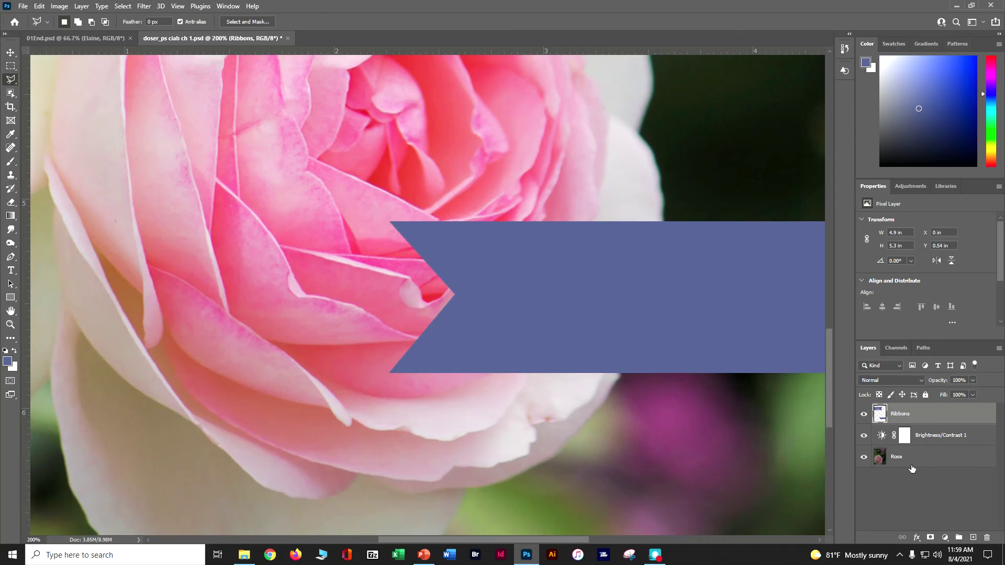
Activate the Horizontal Type tool with the Chocolate Heart Free font at 32 pt, with the whole card in view.
key(ctrl+1)
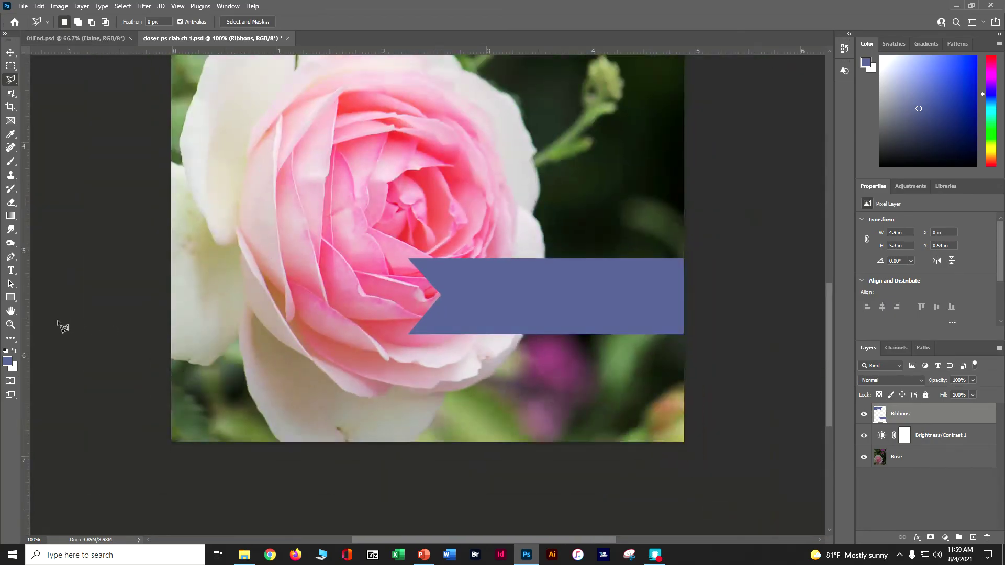
click(10, 324)
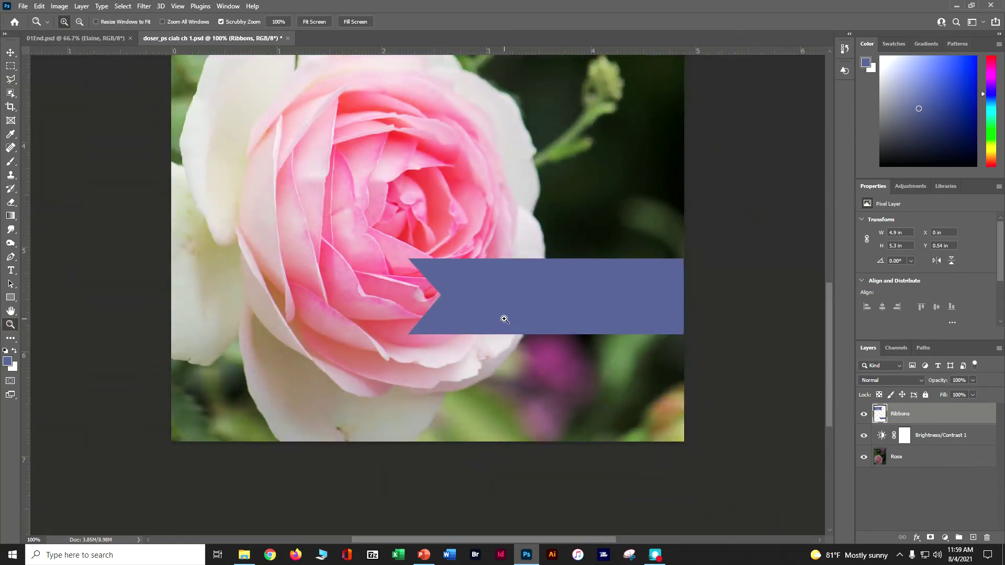
alt+click(497, 319)
alt+click(497, 319)
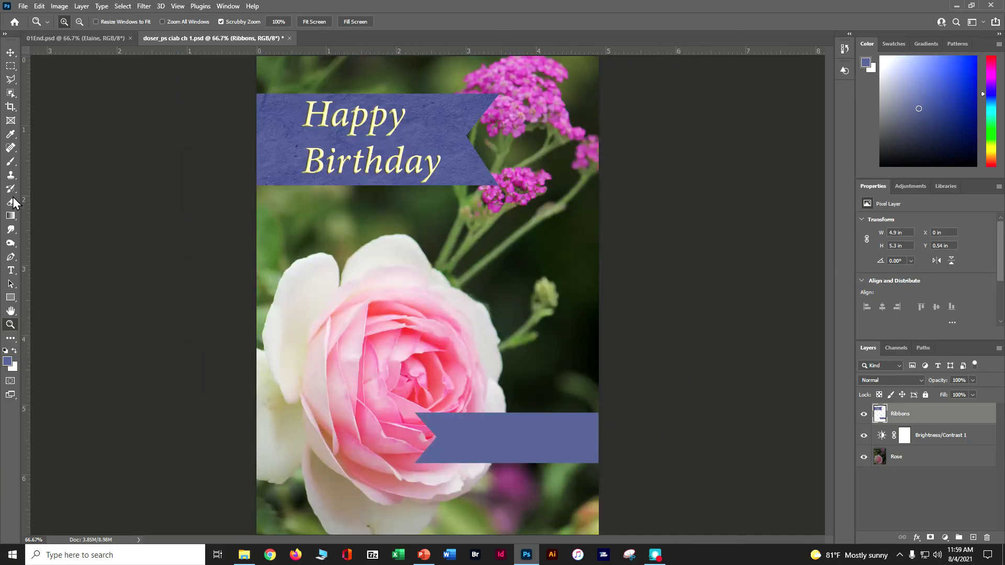
click(10, 270)
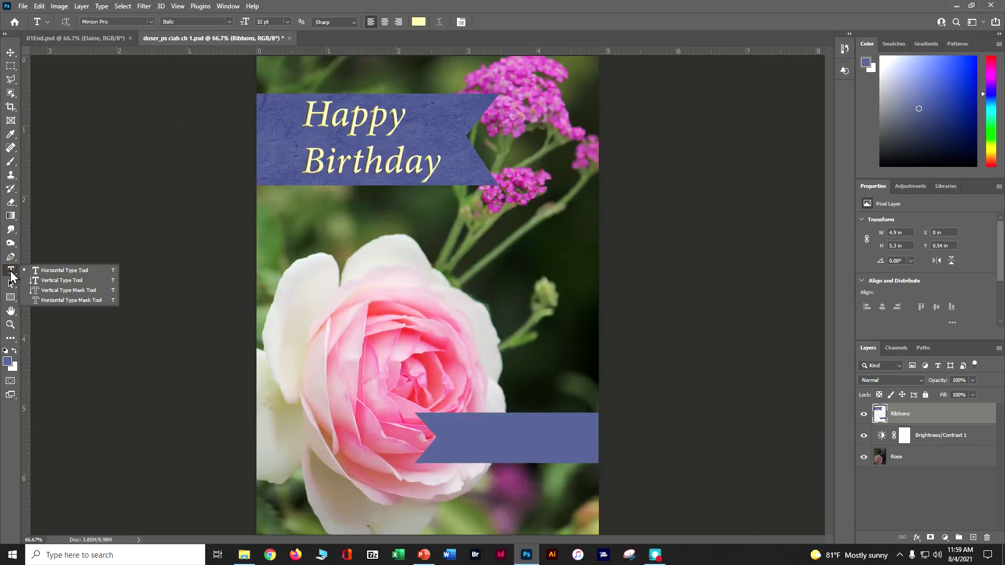
click(50, 271)
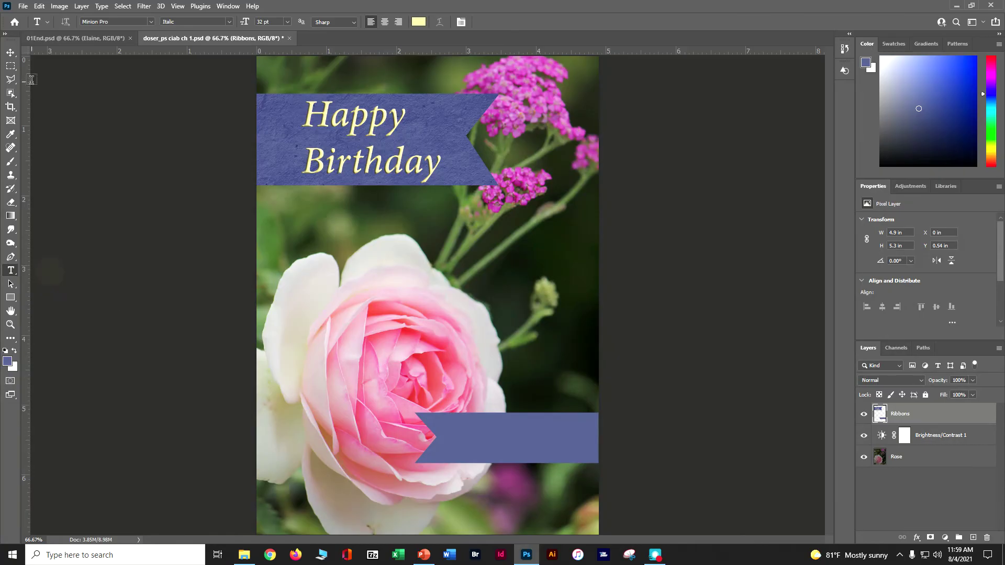
click(151, 22)
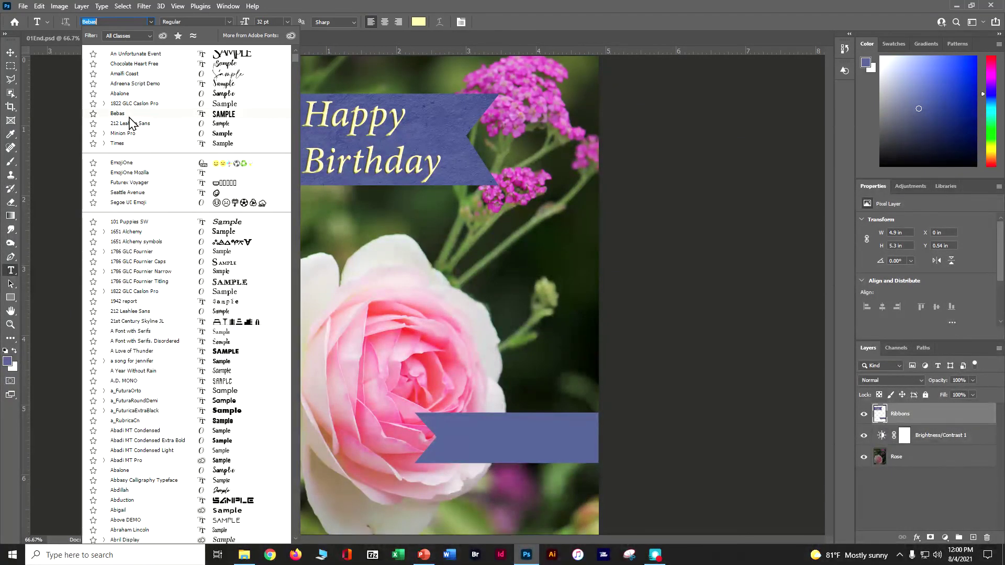
click(137, 64)
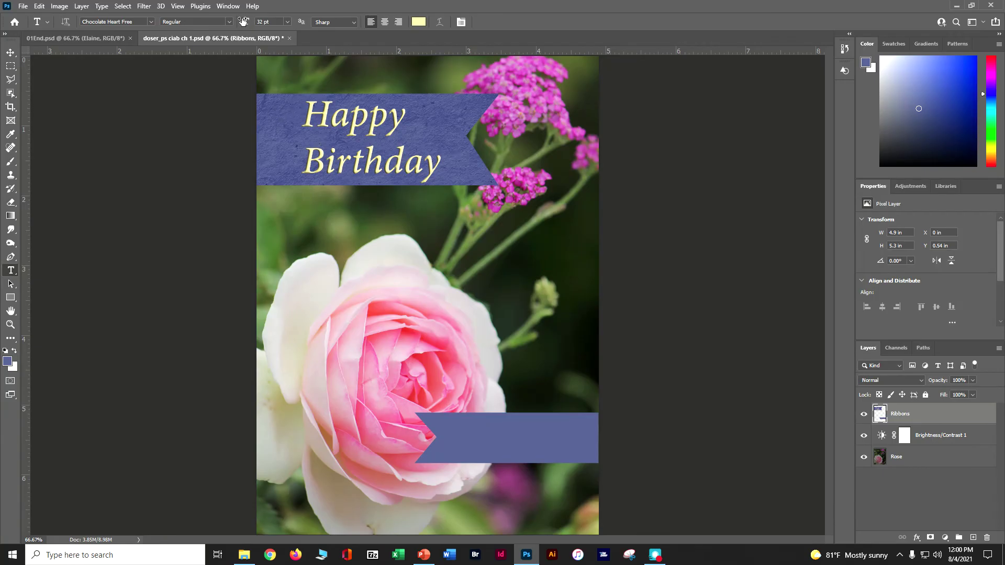
click(286, 23)
click(286, 23)
Add a text line on the lower ribbon containing the recipient's first name.
click(451, 447)
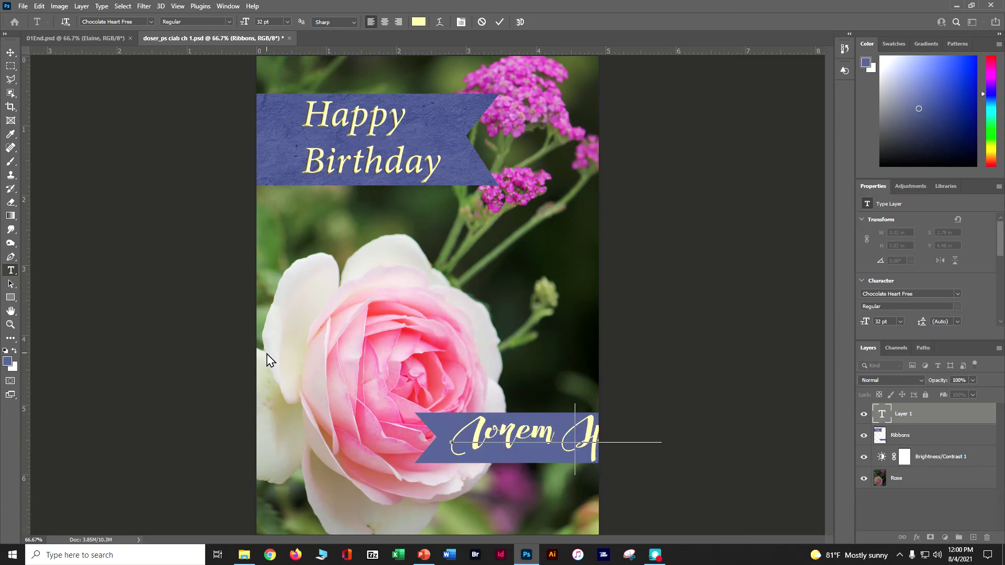
text(Danielle)
key(Left)
key(Left)
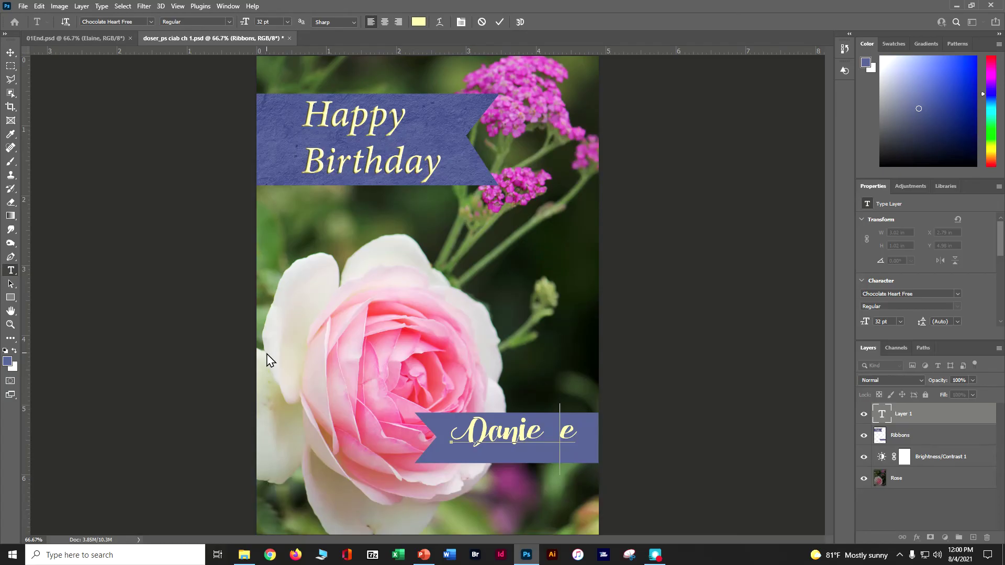
key(Left)
Change the recipient's name text on the lower ribbon to the Amalfi Coast font at 30 pt.
click(495, 440)
key(ctrl+a)
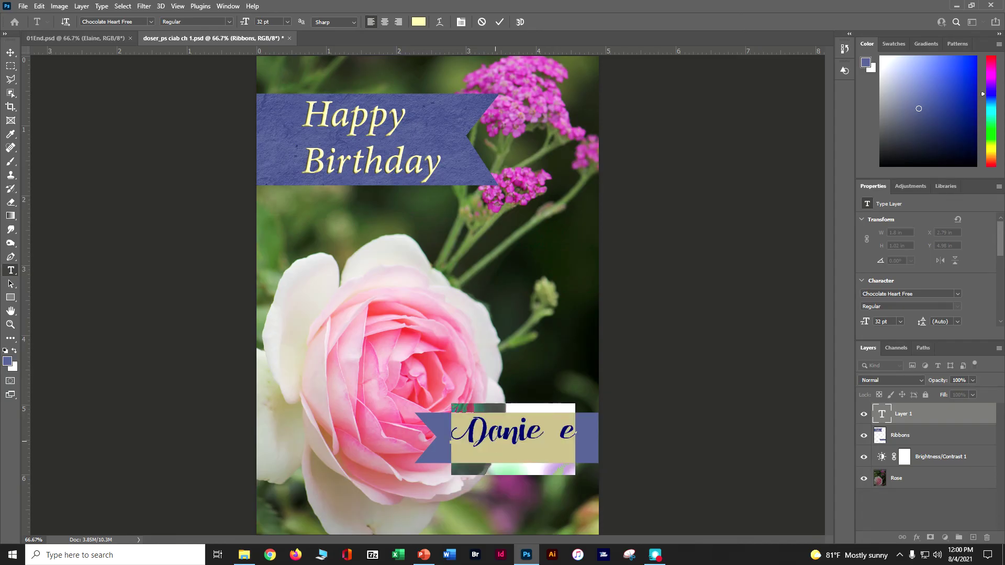
click(150, 23)
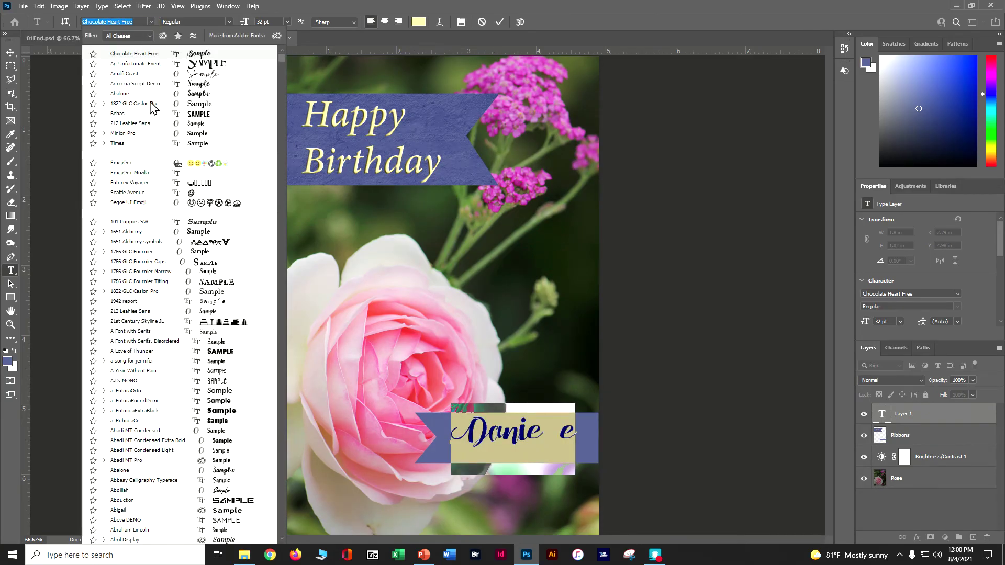
click(197, 75)
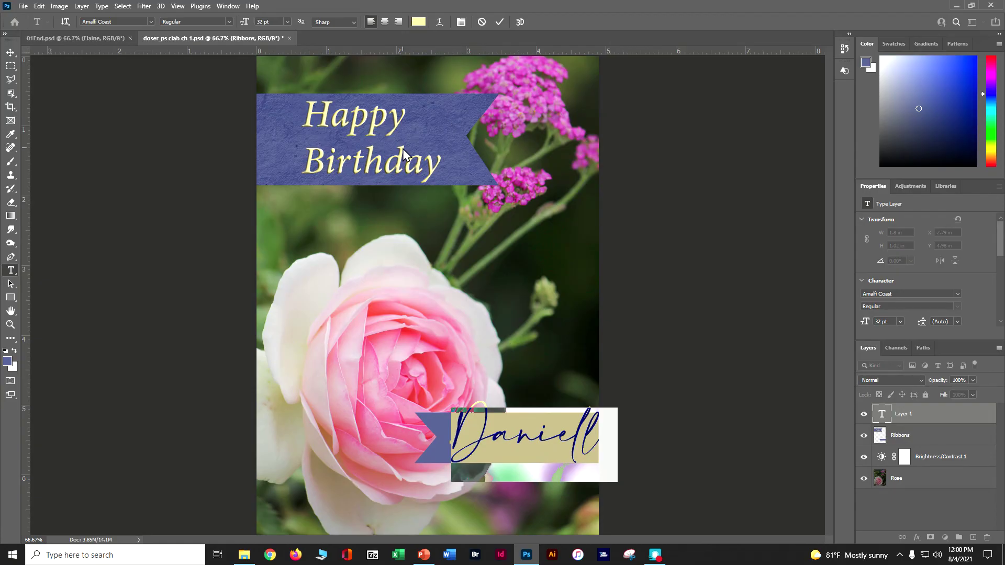
click(287, 21)
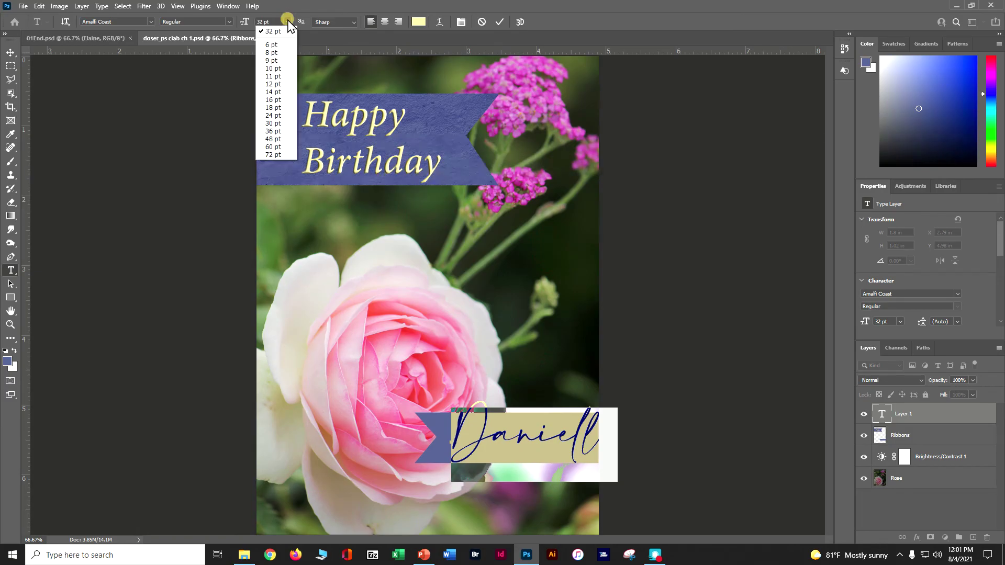
click(277, 123)
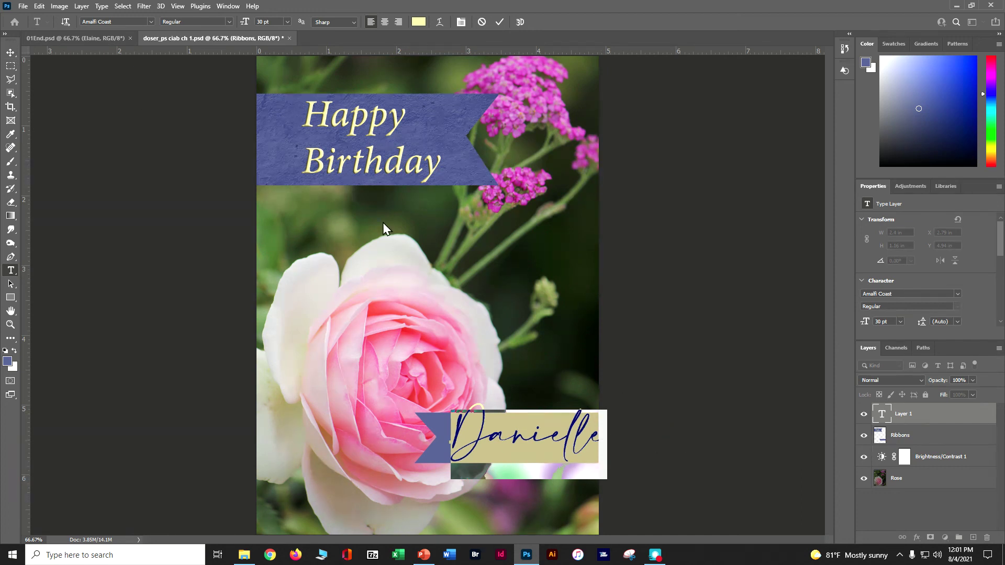
Move the name text left to about X 2.57 in, Y 5 in so it fits the lower ribbon, and deselect it.
click(11, 53)
drag(577, 440, 567, 440)
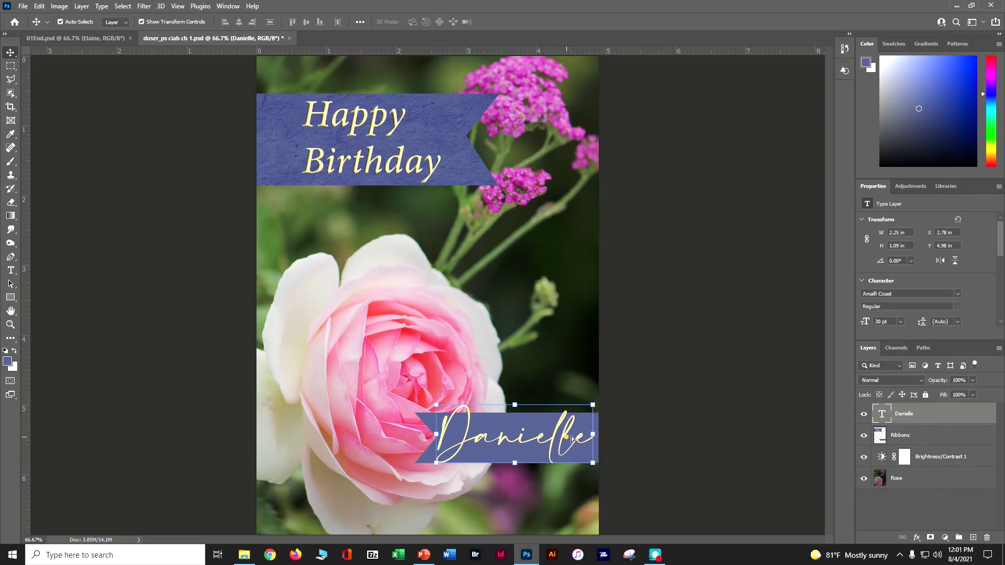
click(675, 433)
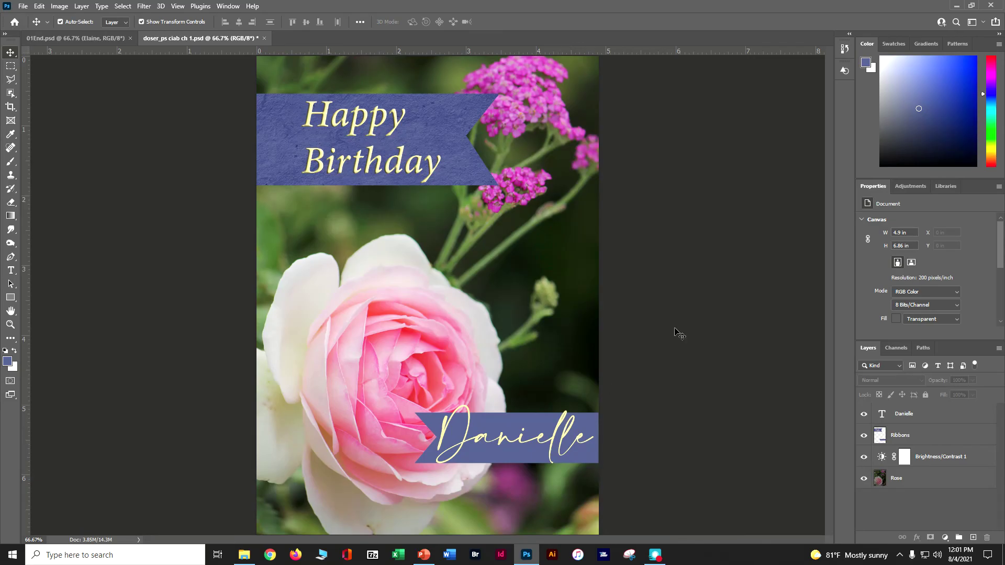
Show the colour swatches in an enlarged panel, expand the Pastel group and choose its pale yellow as the foreground colour.
click(892, 46)
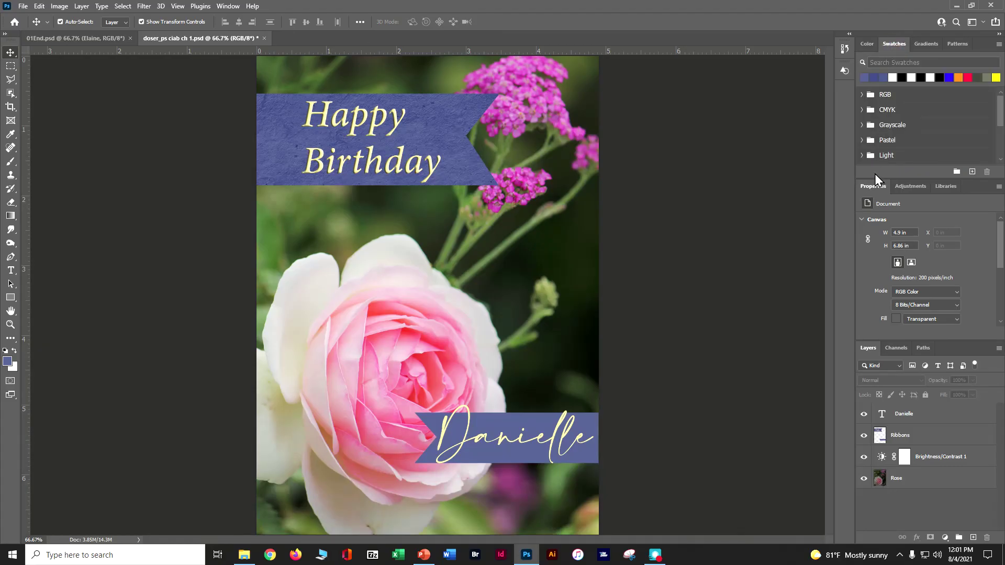
drag(875, 178, 876, 376)
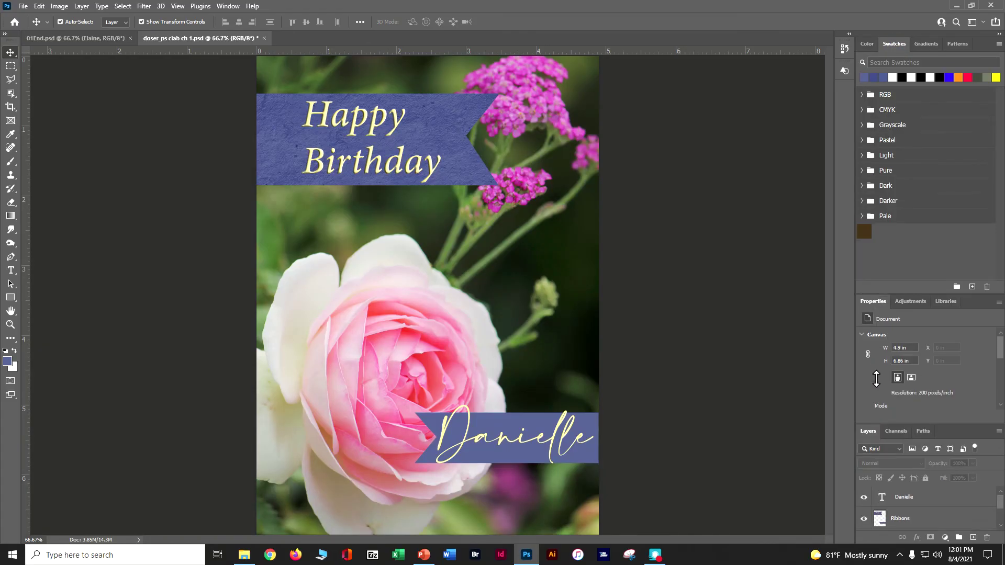
mouse_move(877, 313)
mouse_down()
mouse_move(876, 209)
mouse_move(876, 313)
mouse_up()
click(861, 140)
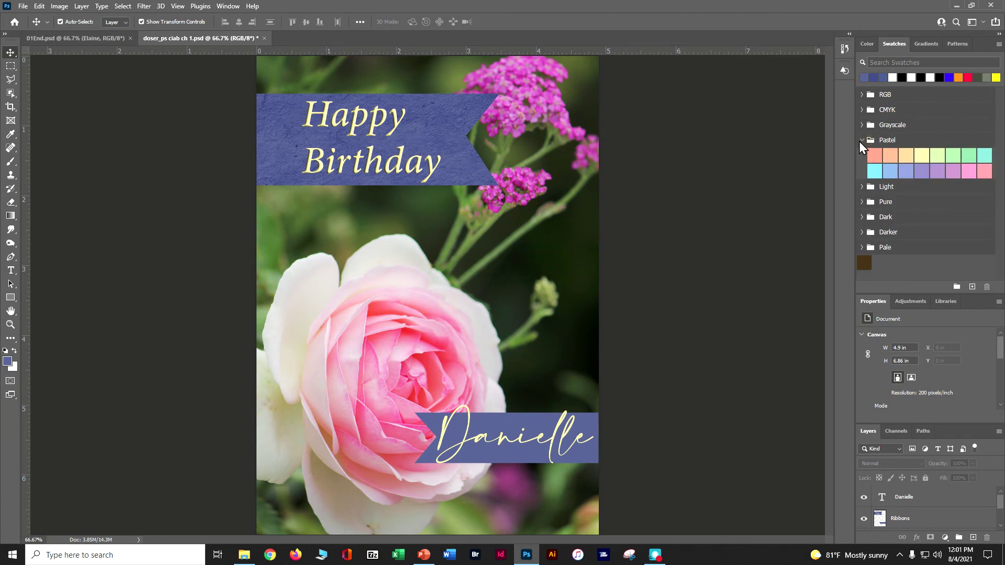
click(923, 155)
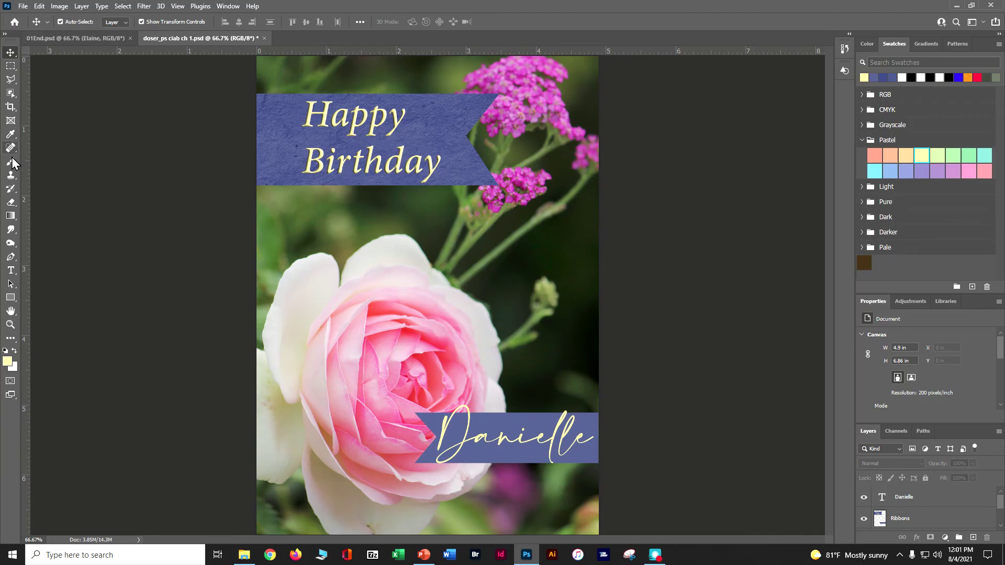
Recolour the whole name text with the last pink swatch of the Pastel group.
click(11, 270)
click(507, 438)
double_click(508, 439)
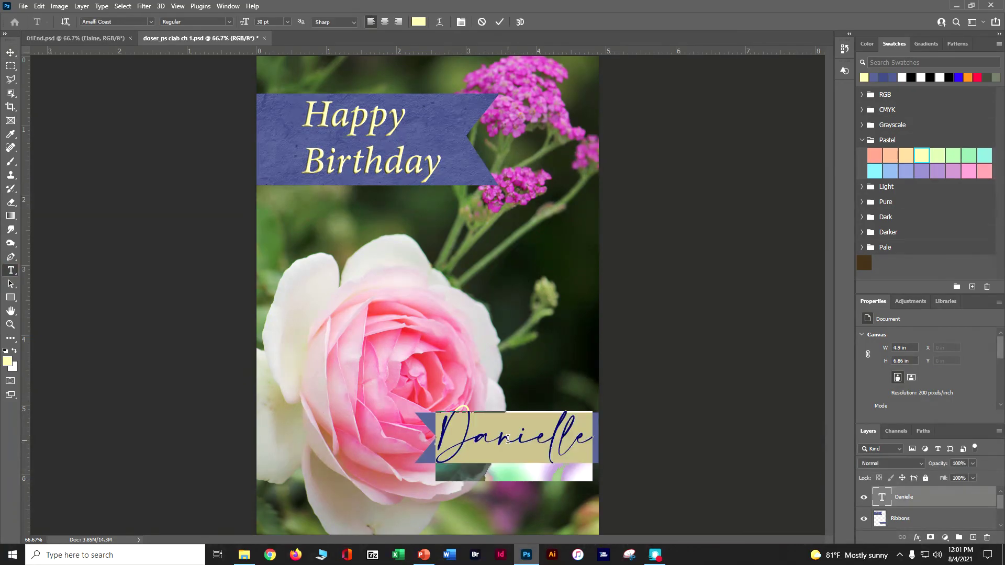
click(986, 169)
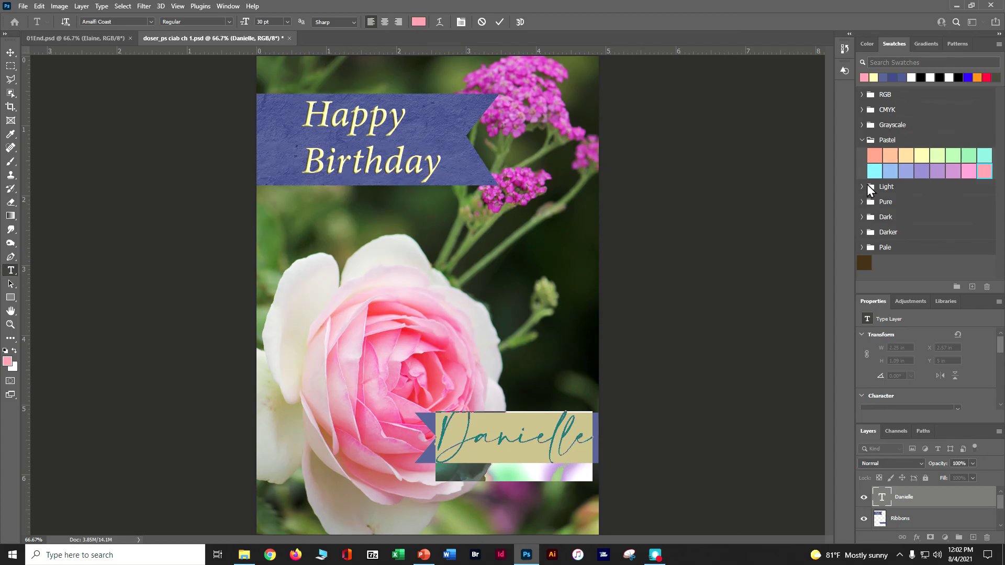
click(12, 53)
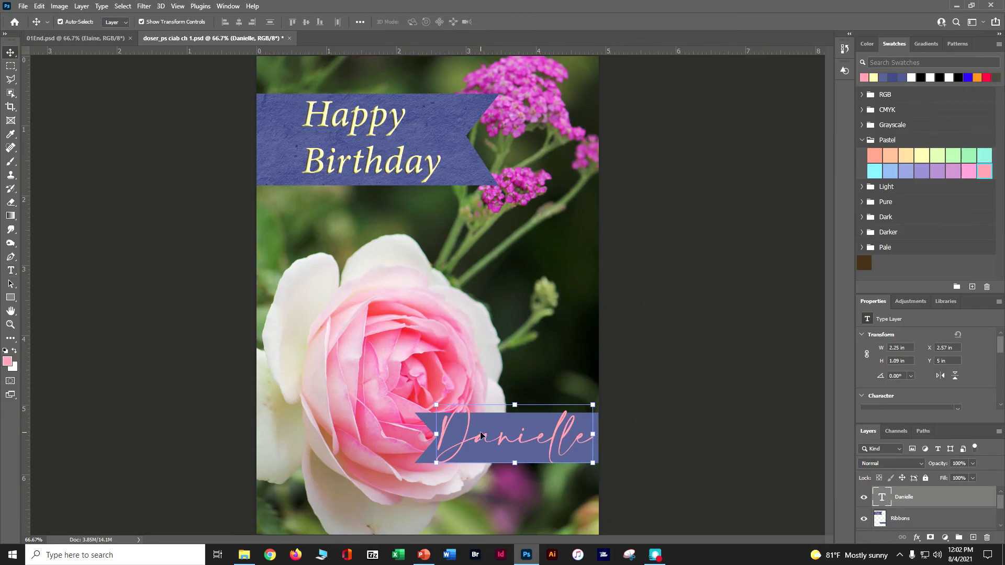
Recolour the whole name text with the first swatch of the Pastel group, a salmon red, and commit the edit.
click(10, 270)
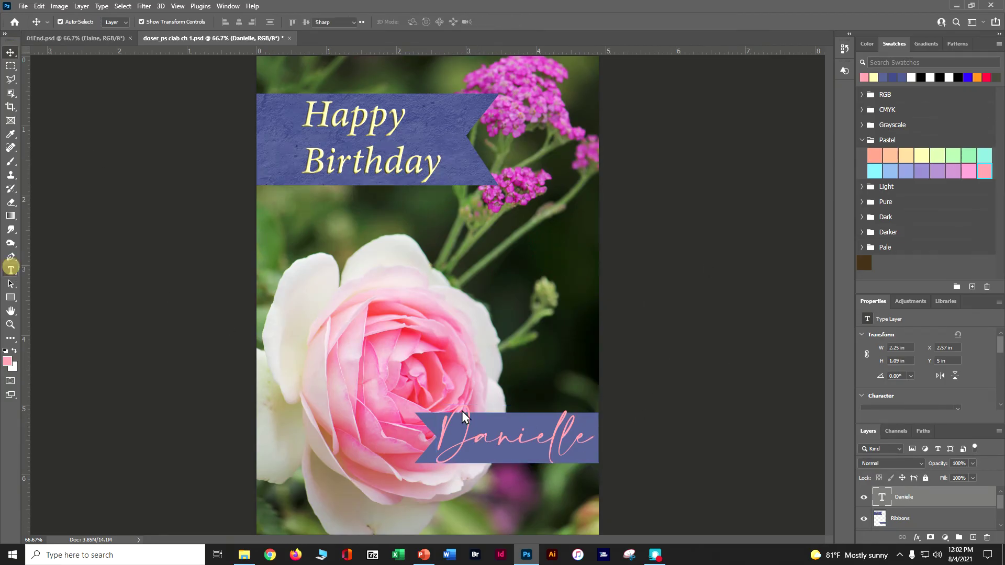
double_click(554, 444)
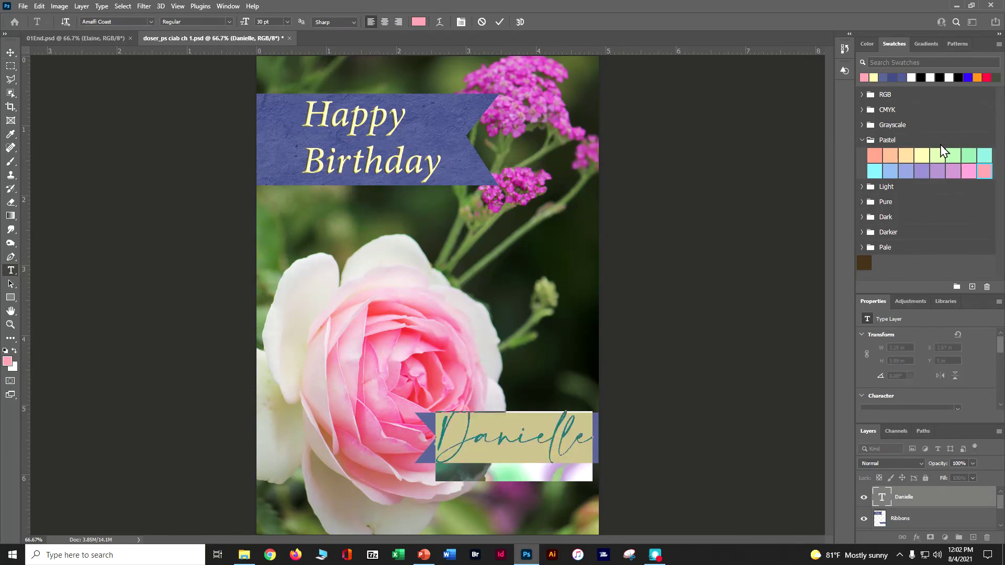
click(874, 157)
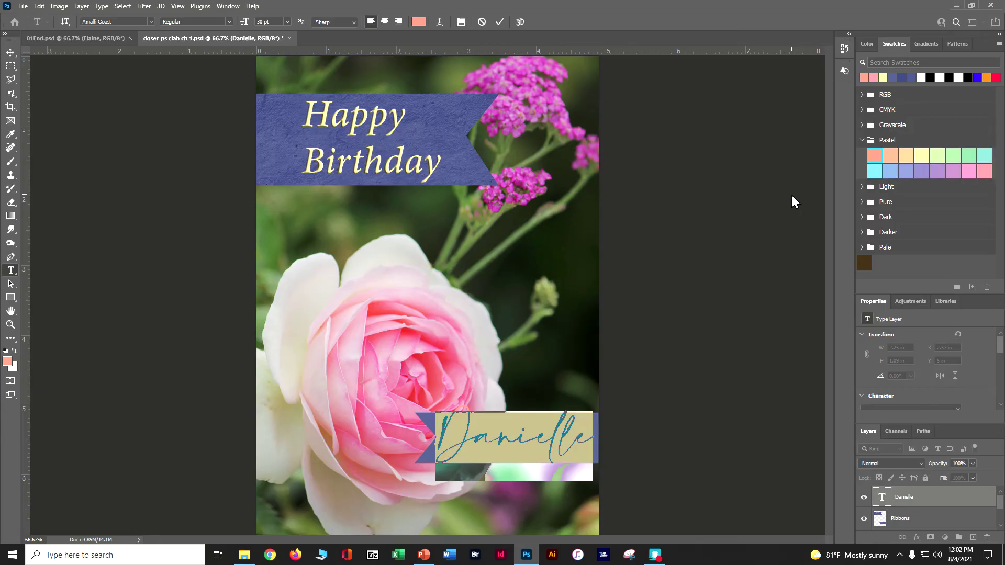
key(ctrl+Return)
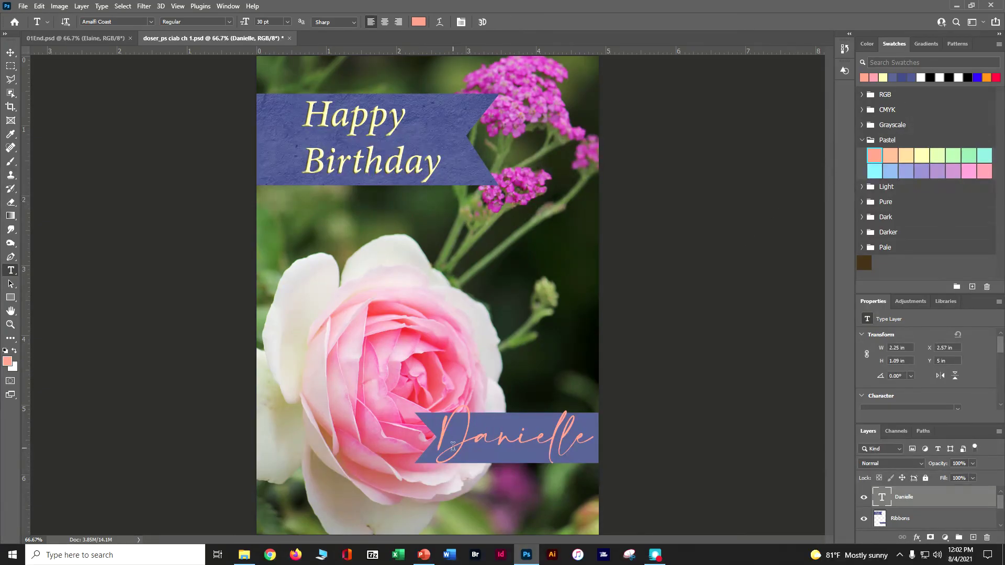
Nudge the name text straight down to Y 5.09 in on the lower ribbon and save the card.
click(11, 52)
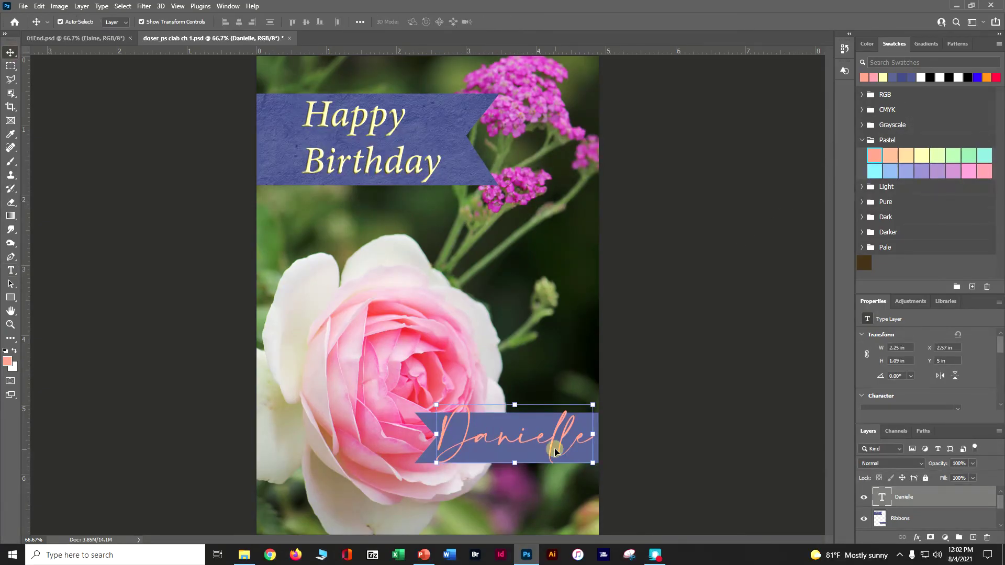
key(Down)
key(Down)
key(Down)
key(Down)
key(Down)
key(Down)
key(Down)
key(Down)
key(Down)
key(Down)
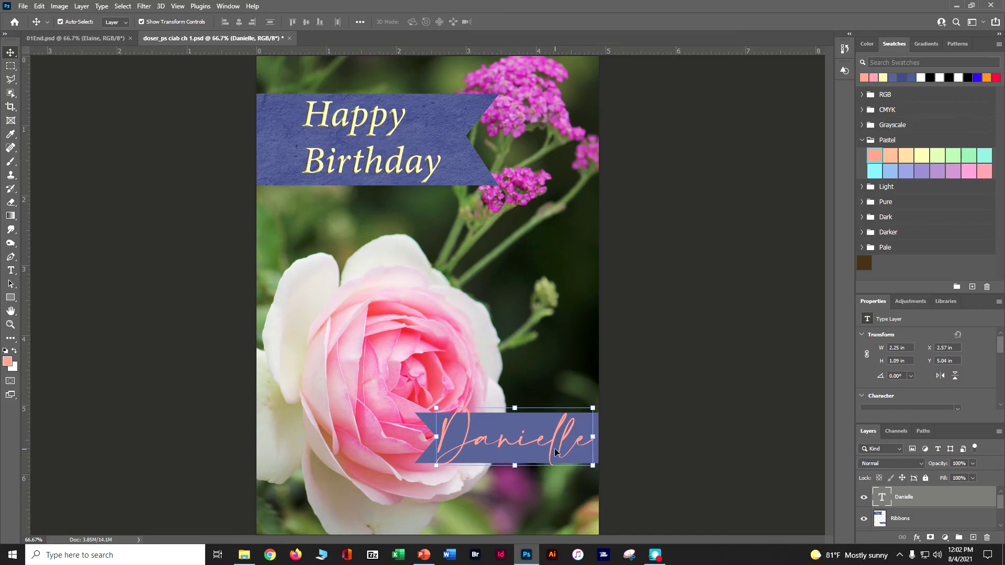
key(Down)
key(Down)
key(Down)
key(Down)
key(Down)
key(Down)
key(ctrl)
key(ctrl+s)
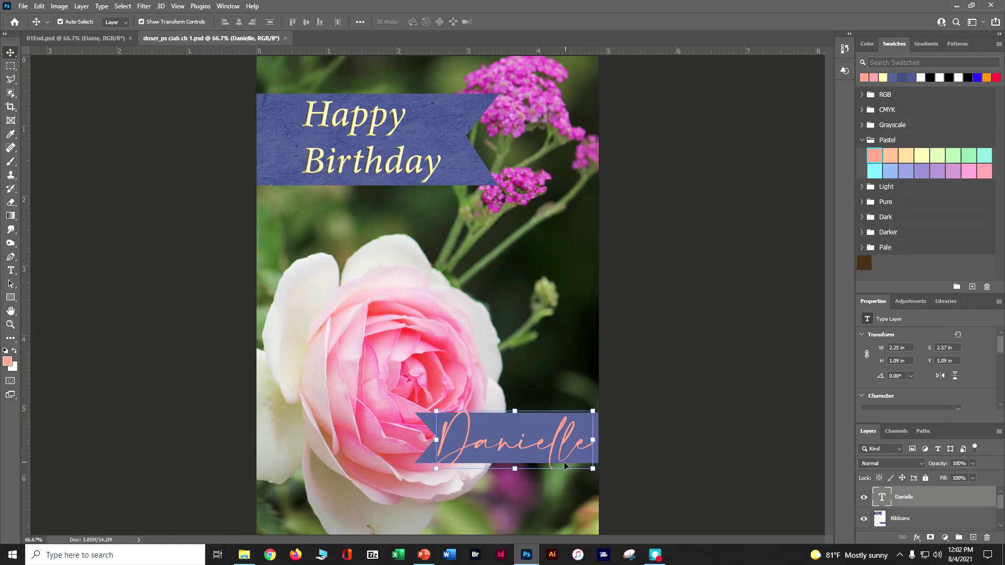
Rearrange the workspace by shortening the Swatches panel and undocking the Properties panel as a floating icon.
drag(930, 293, 932, 85)
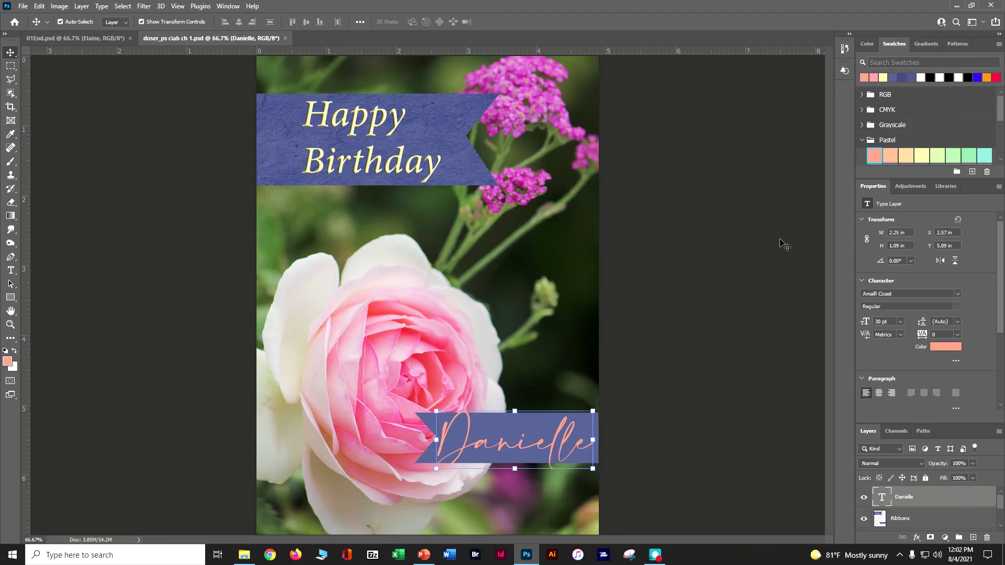
drag(952, 421, 950, 252)
drag(868, 187, 630, 105)
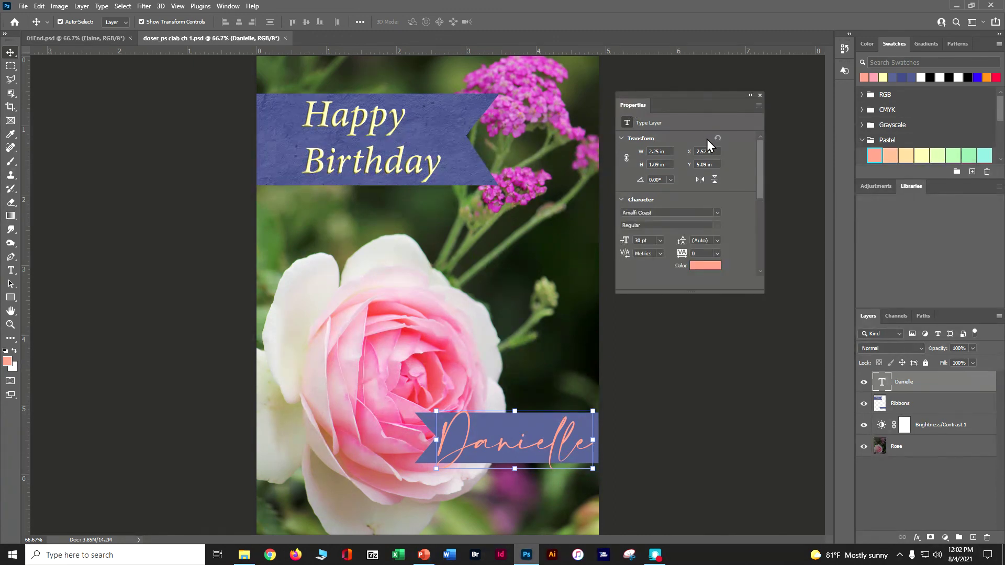
drag(743, 96, 849, 92)
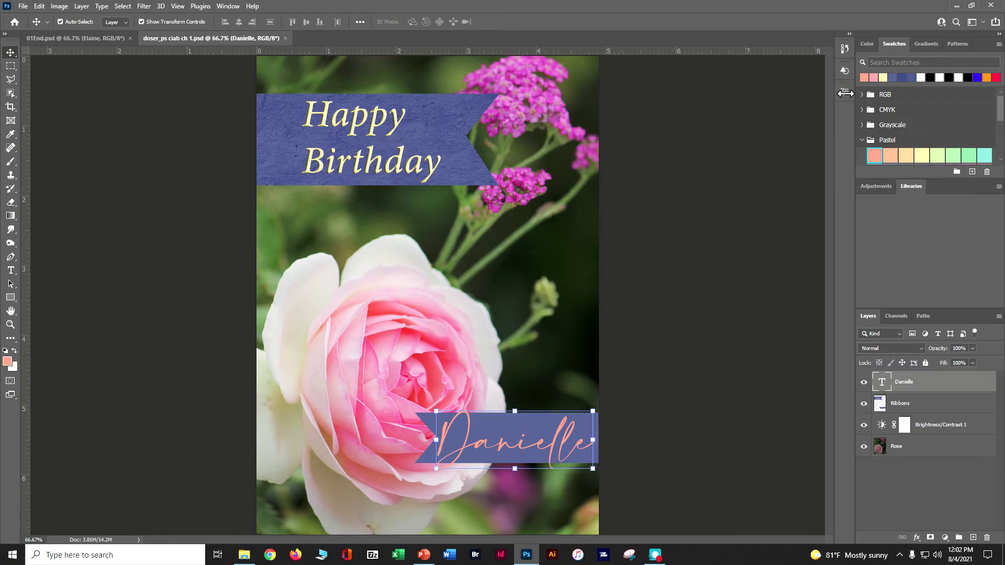
drag(842, 95, 753, 155)
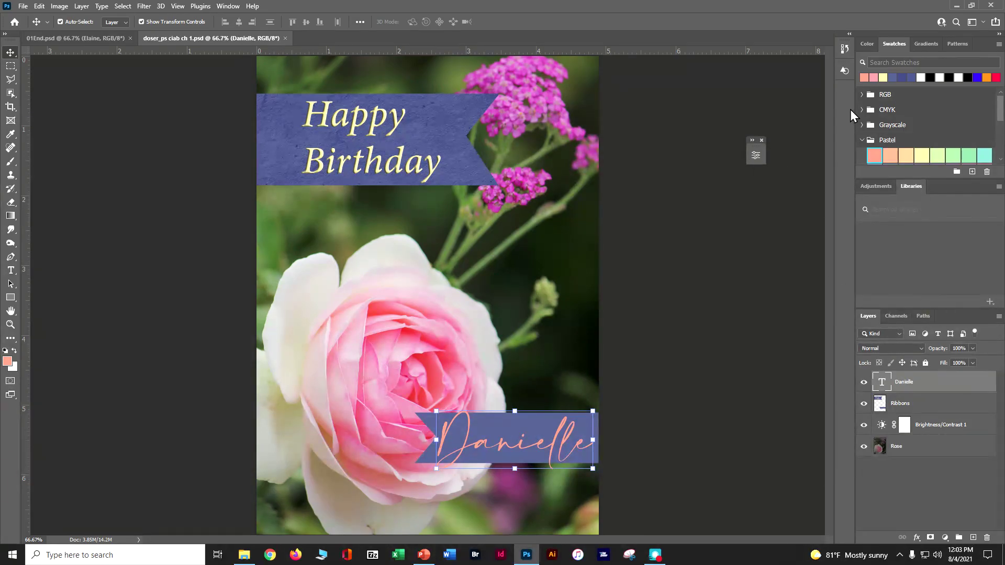
Reset the Essentials workspace to its default panel layout and deselect the name layer.
click(229, 6)
mouse_move(236, 21)
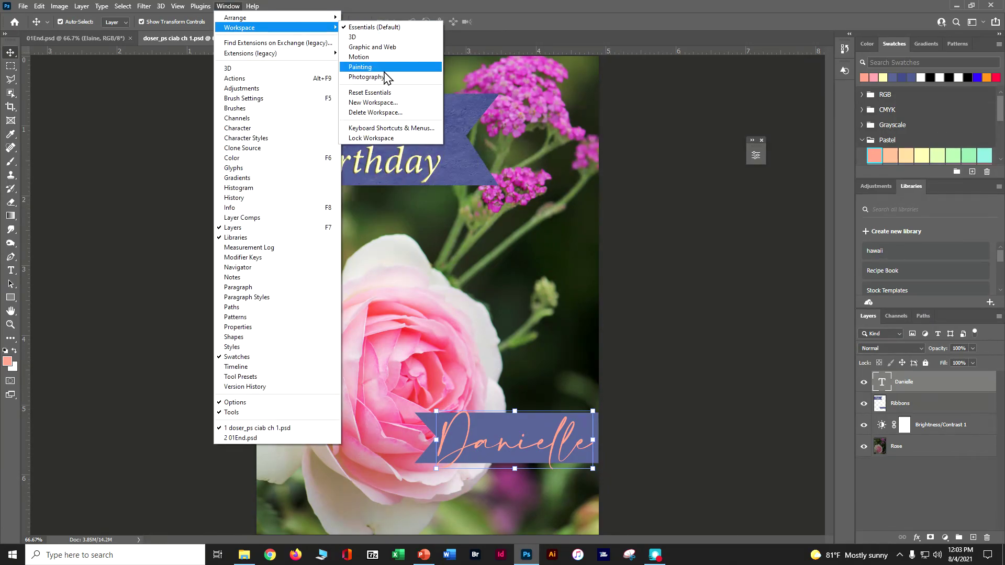
click(388, 93)
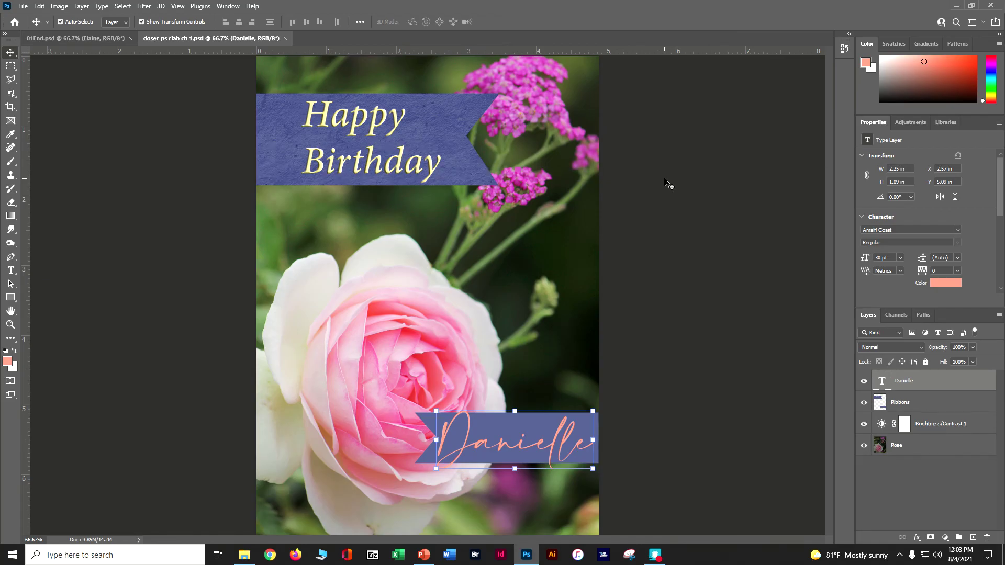
click(218, 145)
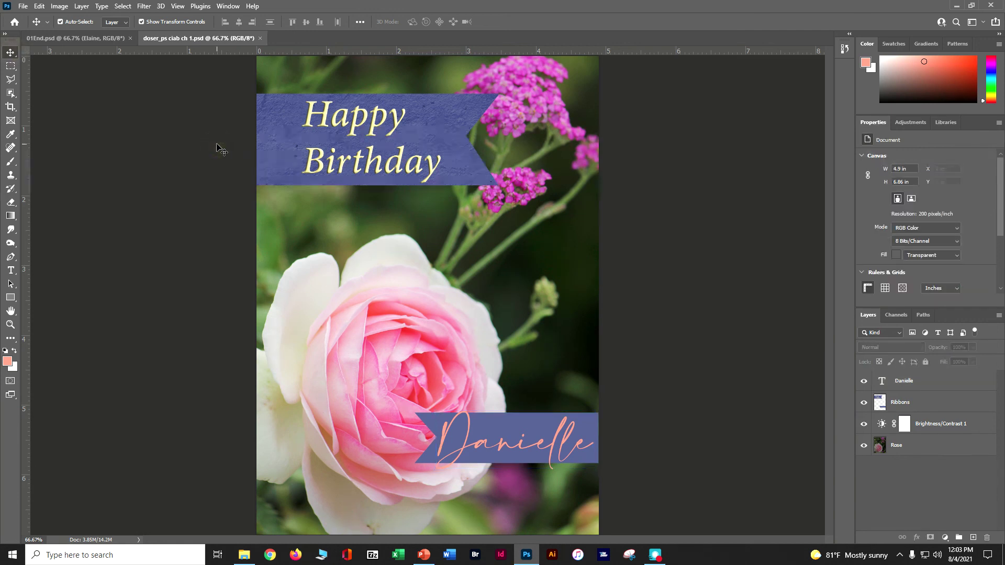